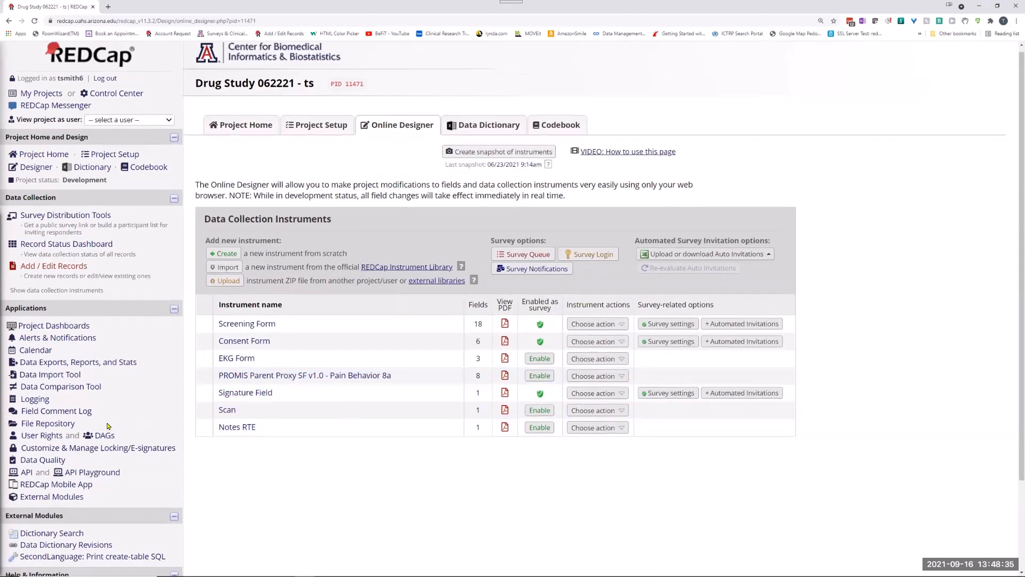
Open the project's external modules and locate the Yale Second Language extension among the enabled modules.
scroll(102, 419, down, 2)
click(59, 387)
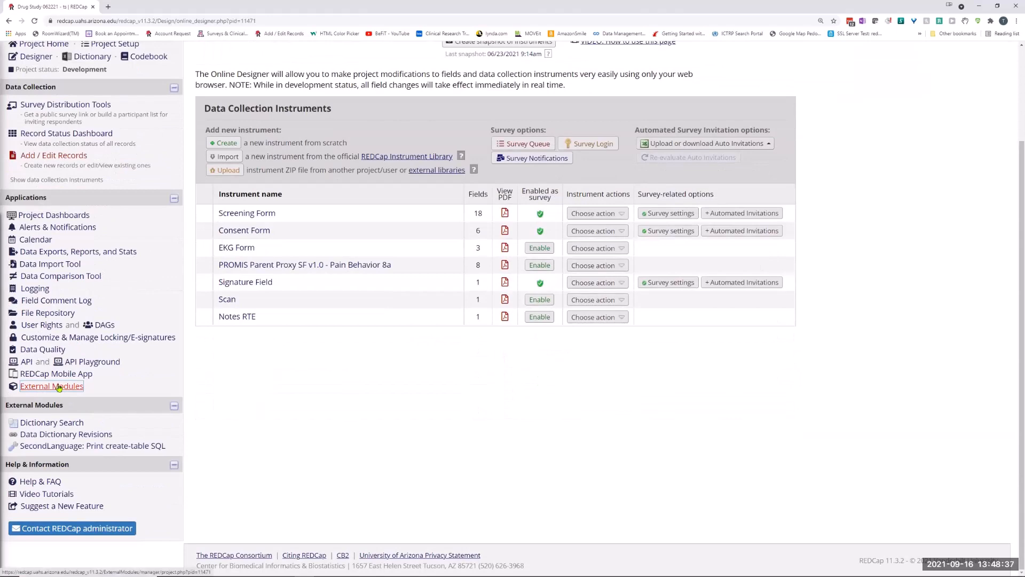
scroll(489, 413, down, 5)
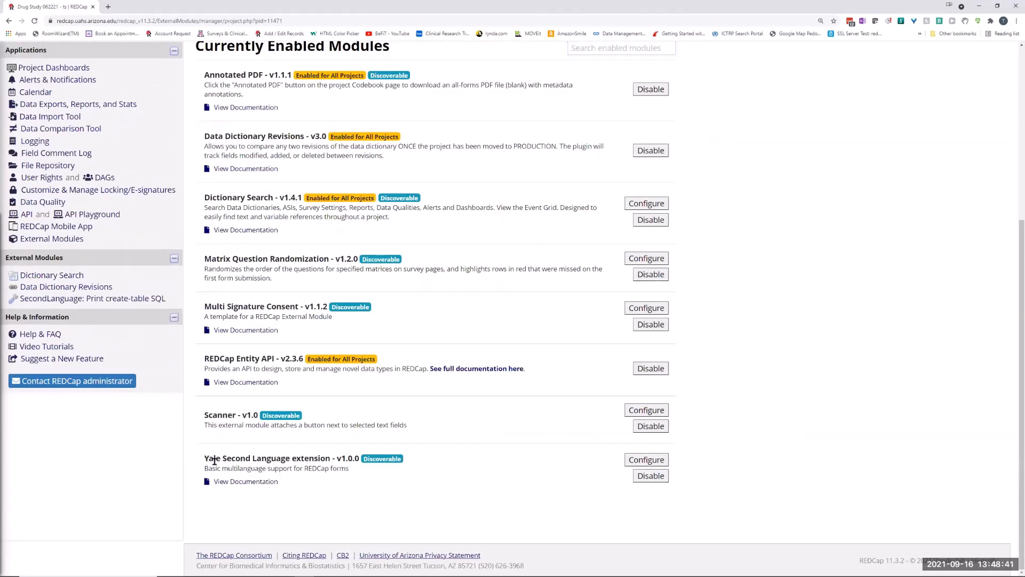
drag(208, 458, 333, 458)
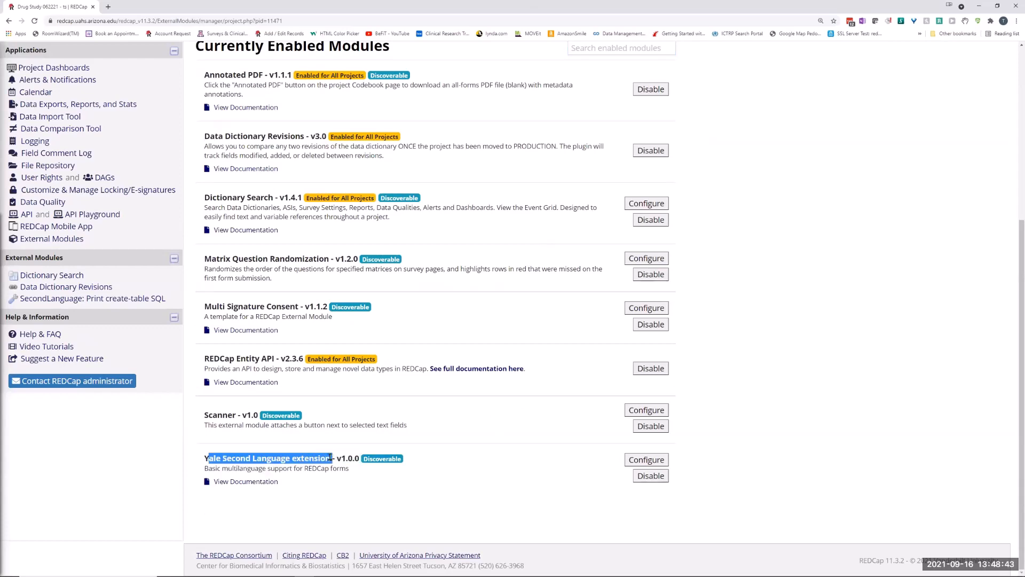
Review the documentation of the Yale Second Language extension, then return to the enabled modules list.
click(258, 480)
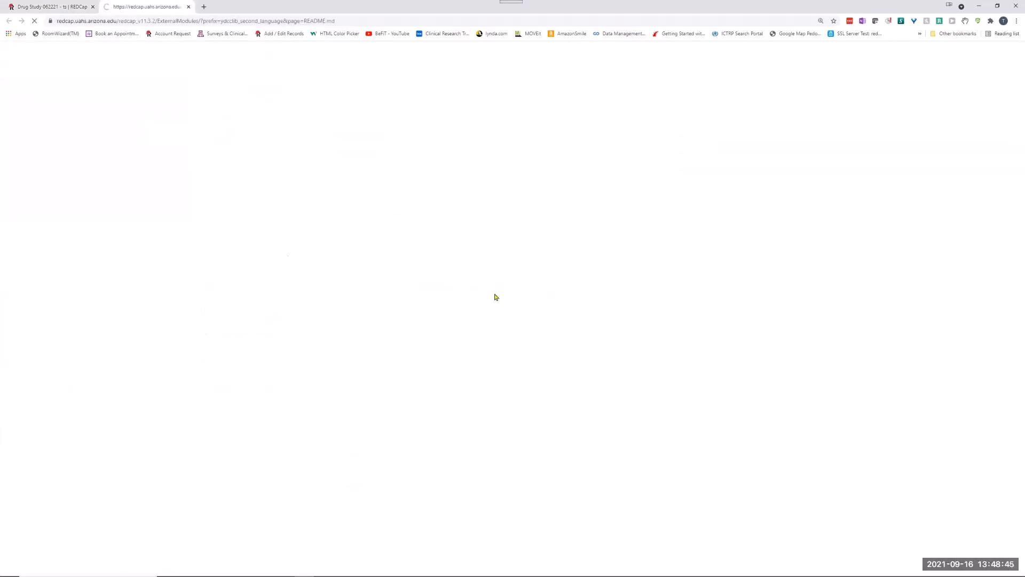
scroll(458, 299, down, 15)
scroll(449, 288, up, 10)
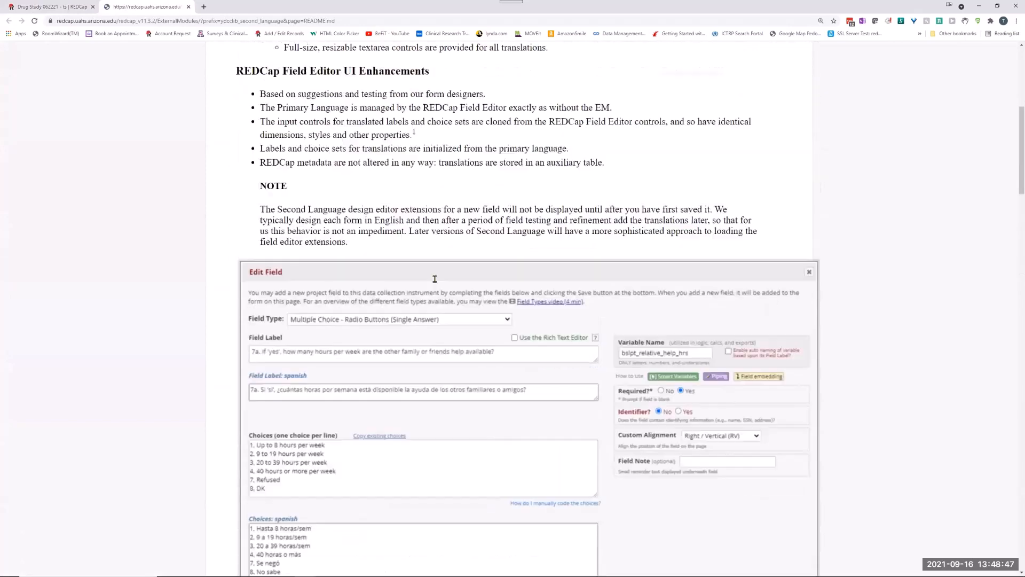
scroll(434, 278, up, 7)
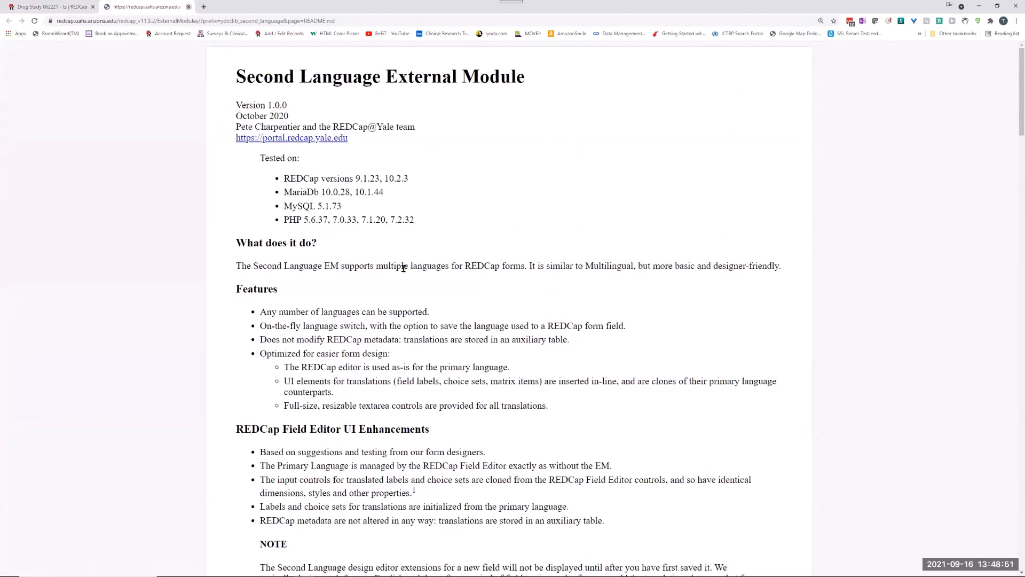
key(ctrl+w)
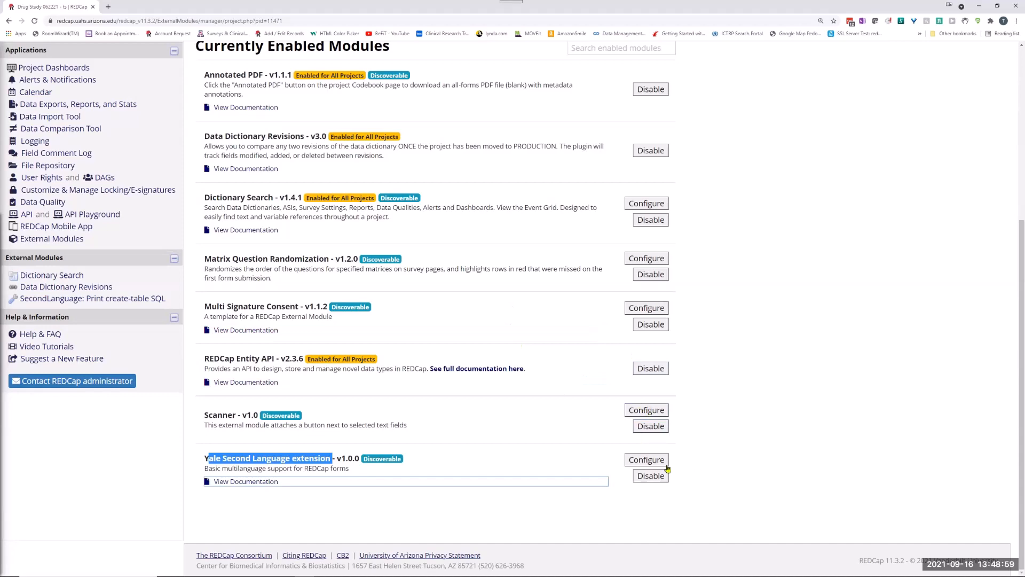
Configure the Yale Second Language extension with Spanish as the additional language and development as the status, and save the settings.
click(648, 465)
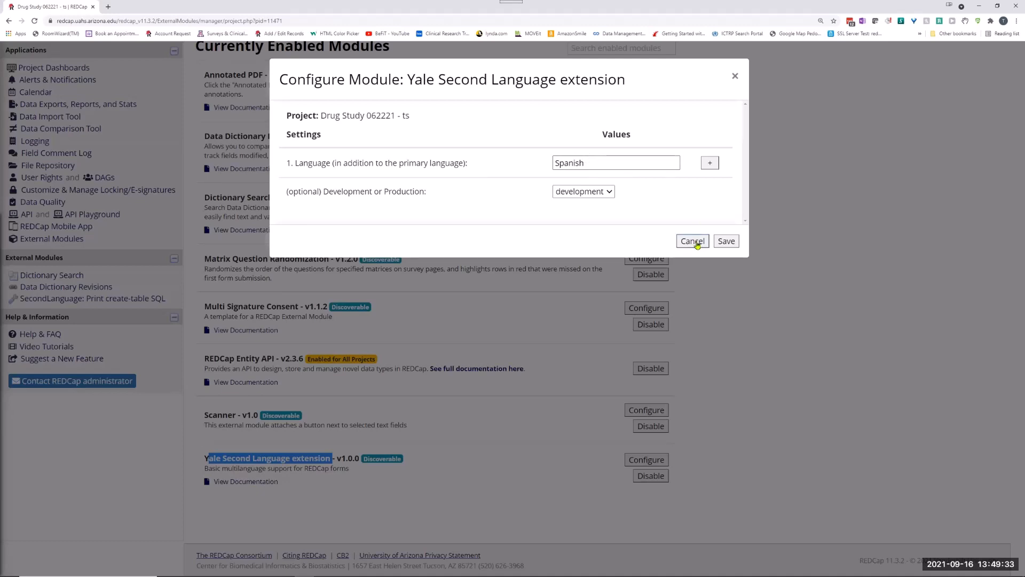
click(726, 241)
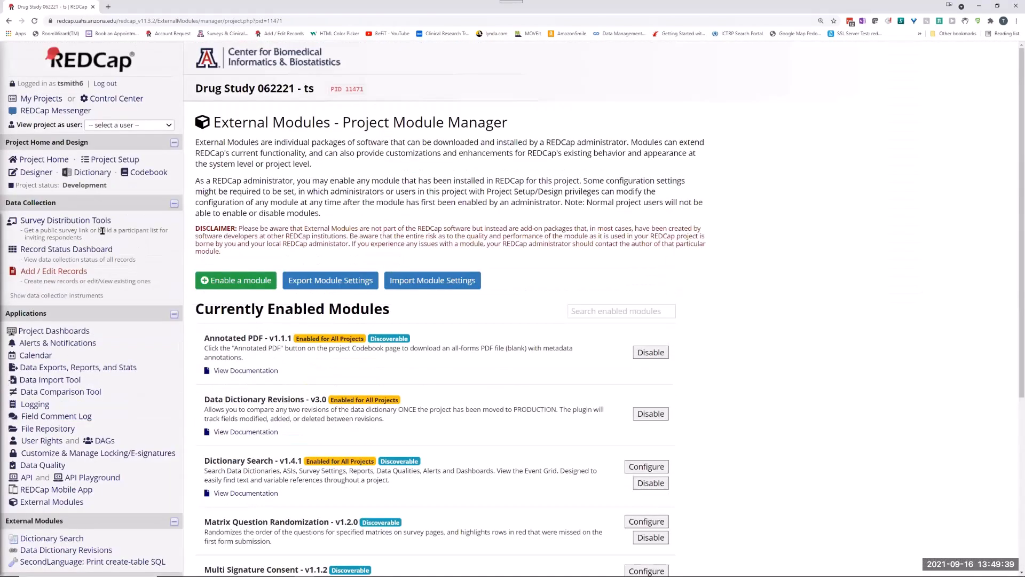
Open the Screening Form in the Online Designer and inspect the First Name field's Spanish label without saving changes.
click(37, 173)
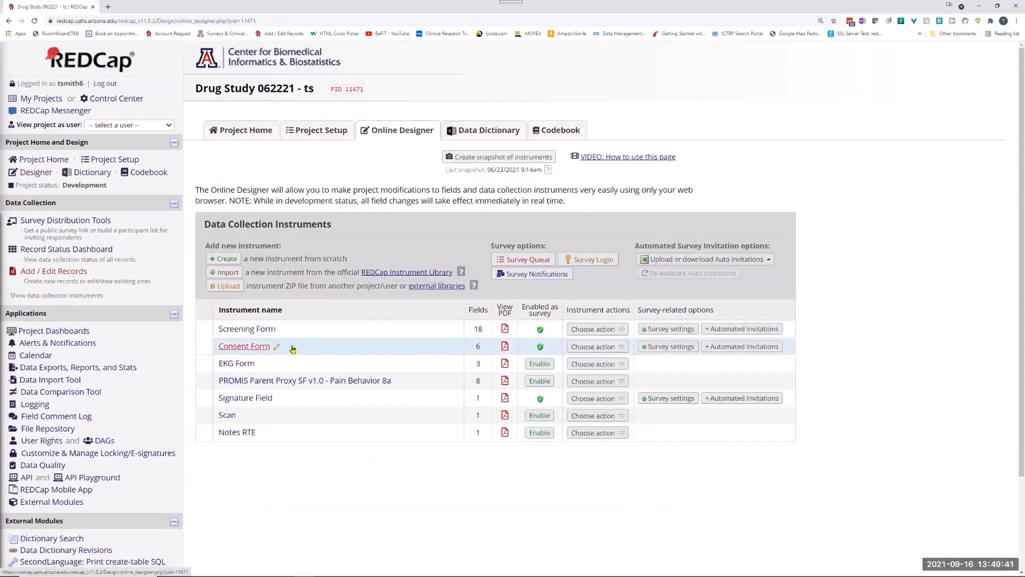
click(322, 324)
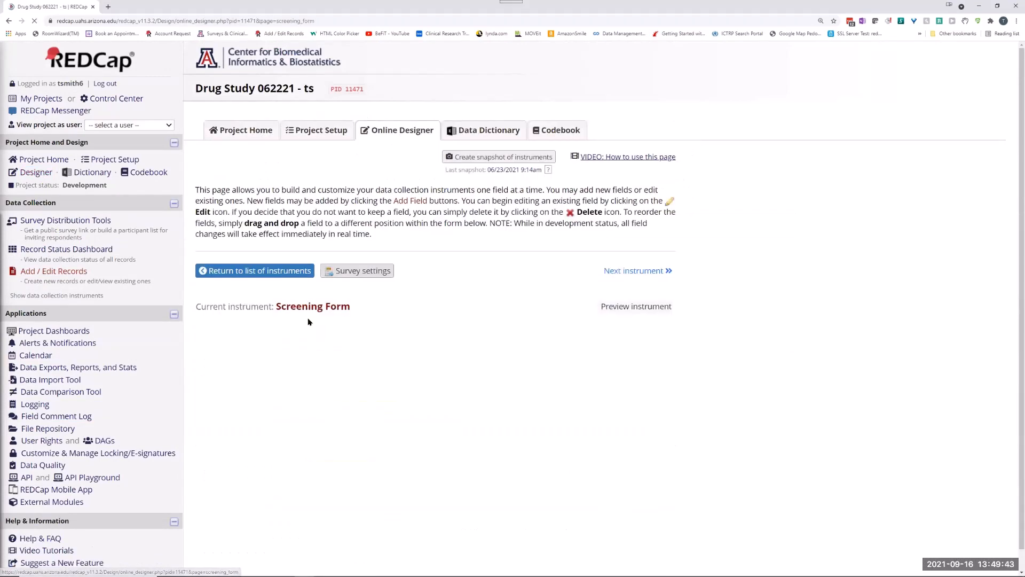
scroll(210, 192, down, 3)
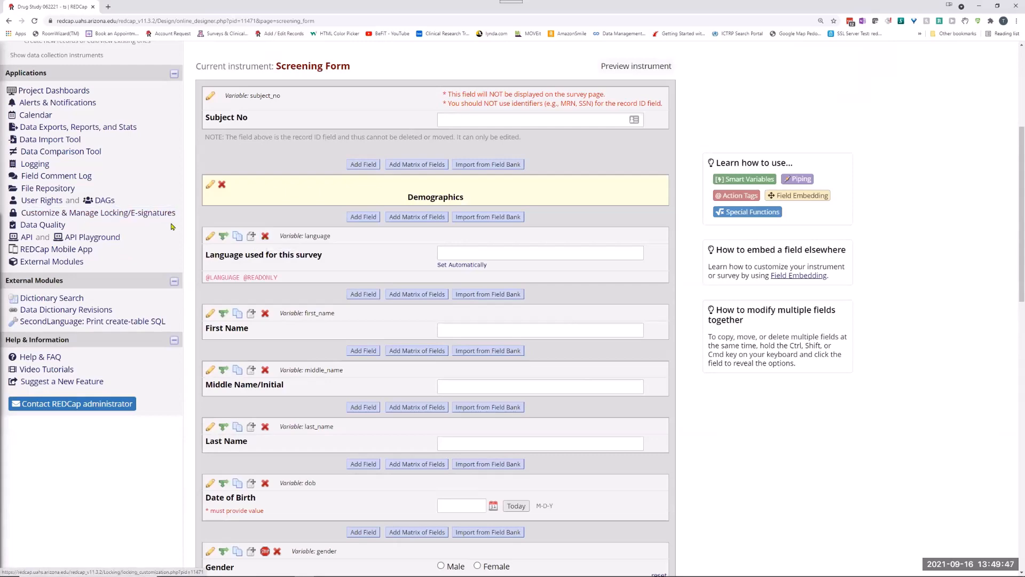
click(210, 314)
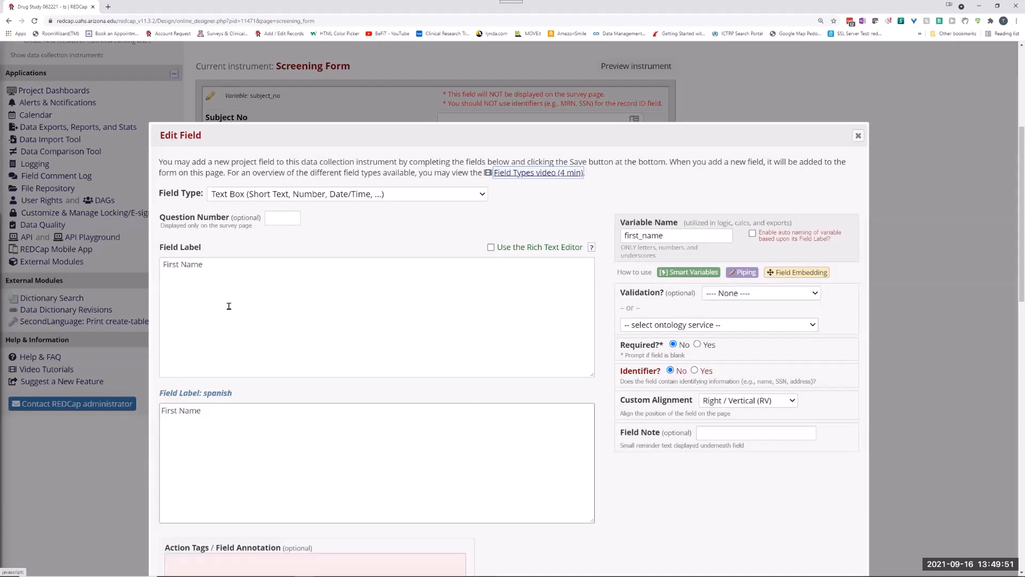
scroll(302, 300, down, 2)
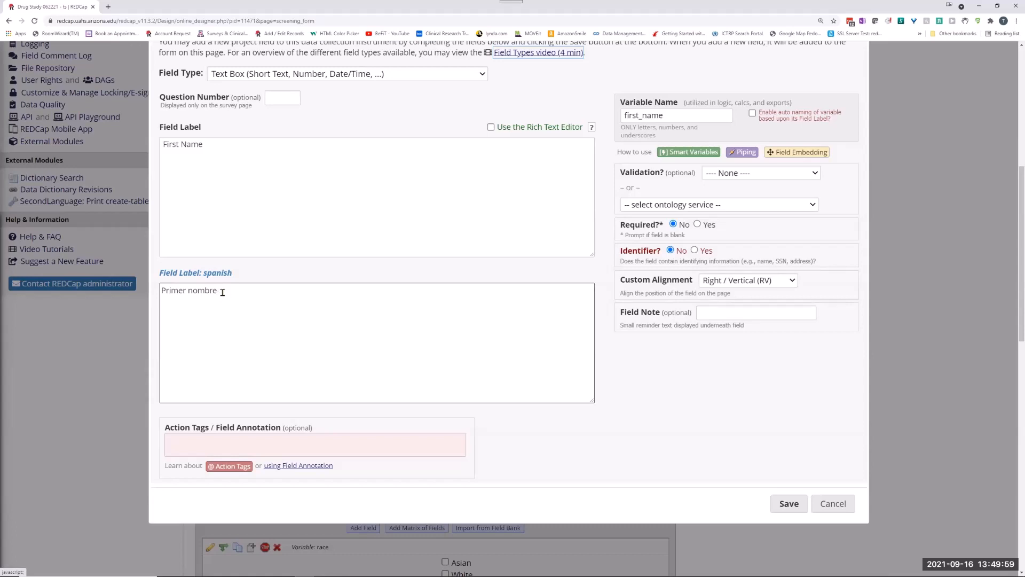
click(833, 503)
Inspect the Gender field's Spanish label and Spanish answer choices, closing the field editor without saving.
scroll(219, 351, down, 4)
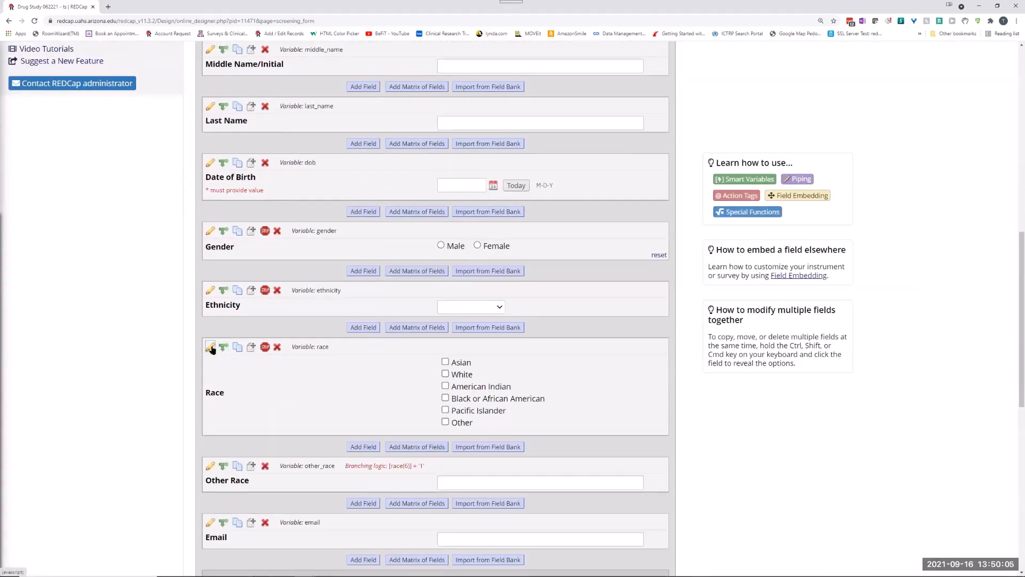
click(209, 233)
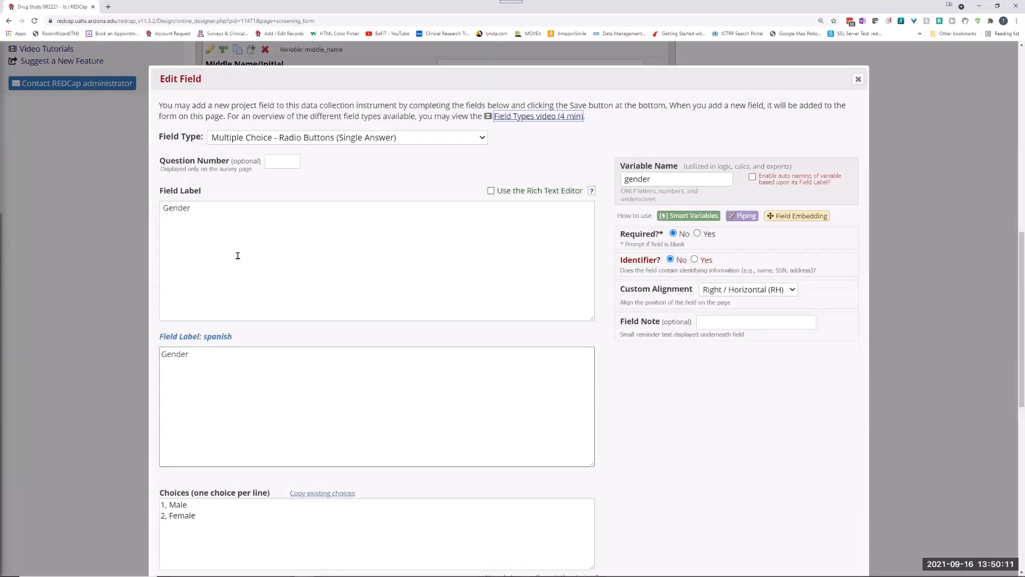
scroll(239, 272, down, 5)
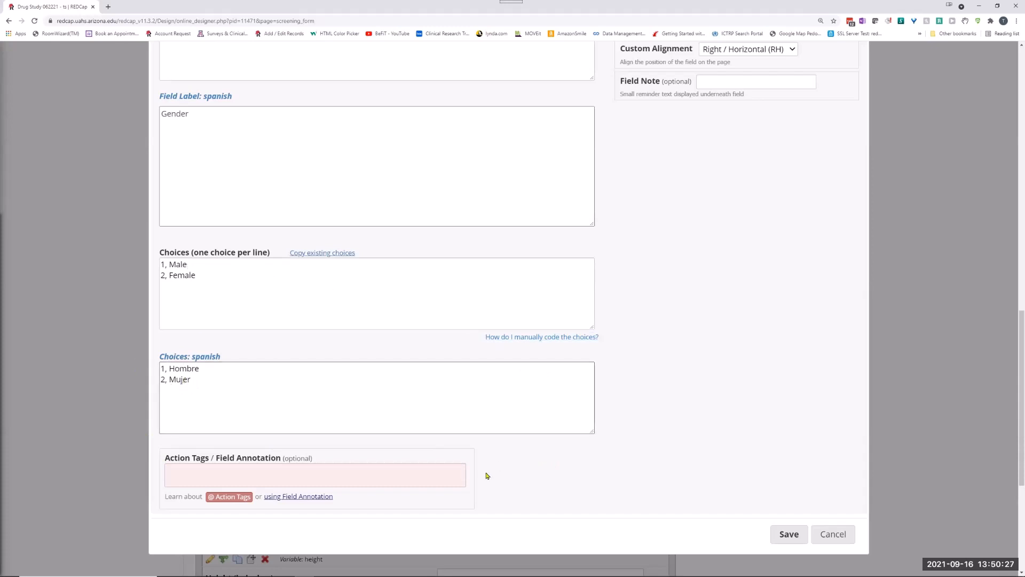
click(836, 535)
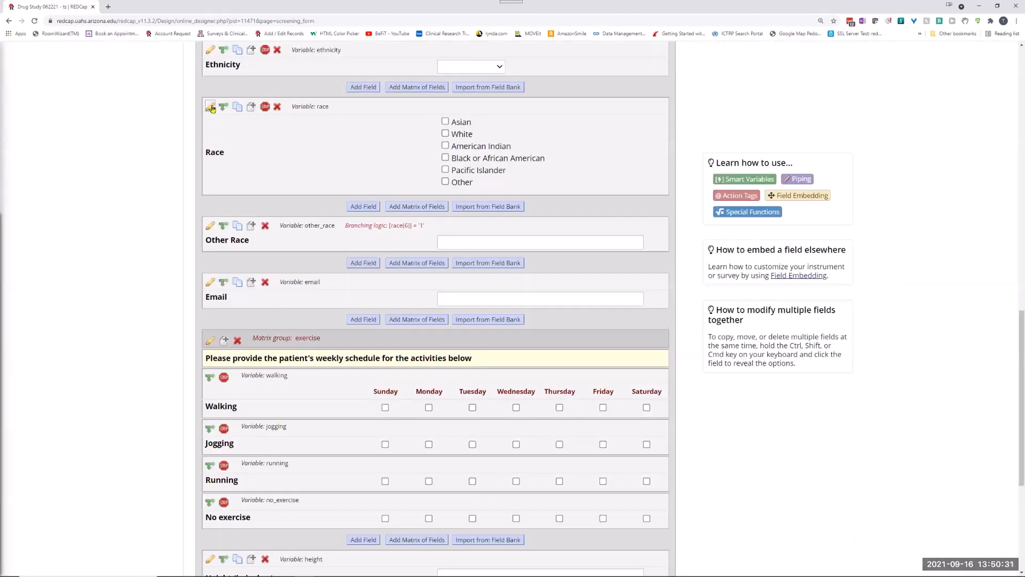
Inspect the Race field's Spanish label and Spanish answer choices, closing the field editor without saving.
click(210, 107)
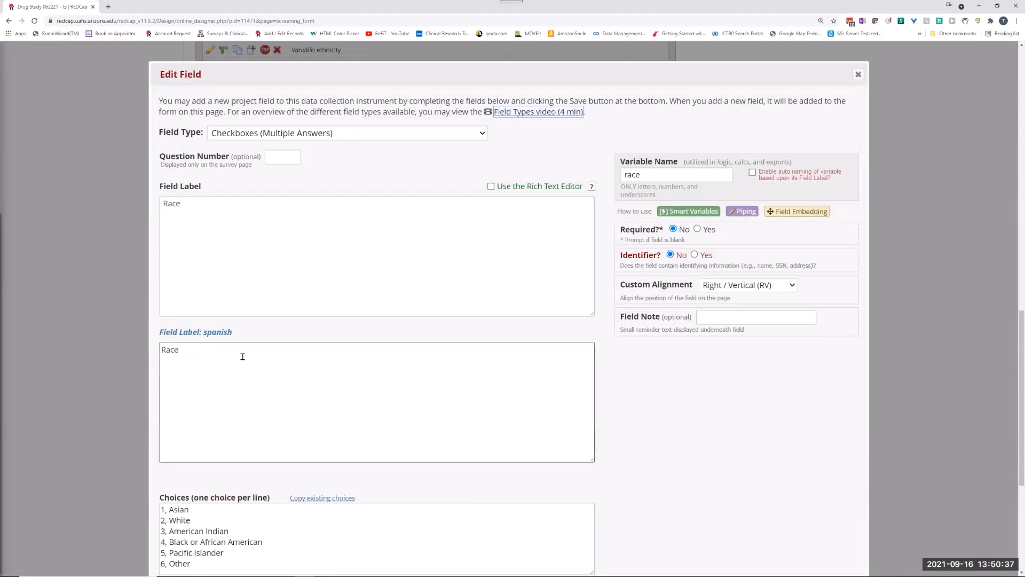
scroll(242, 359, down, 5)
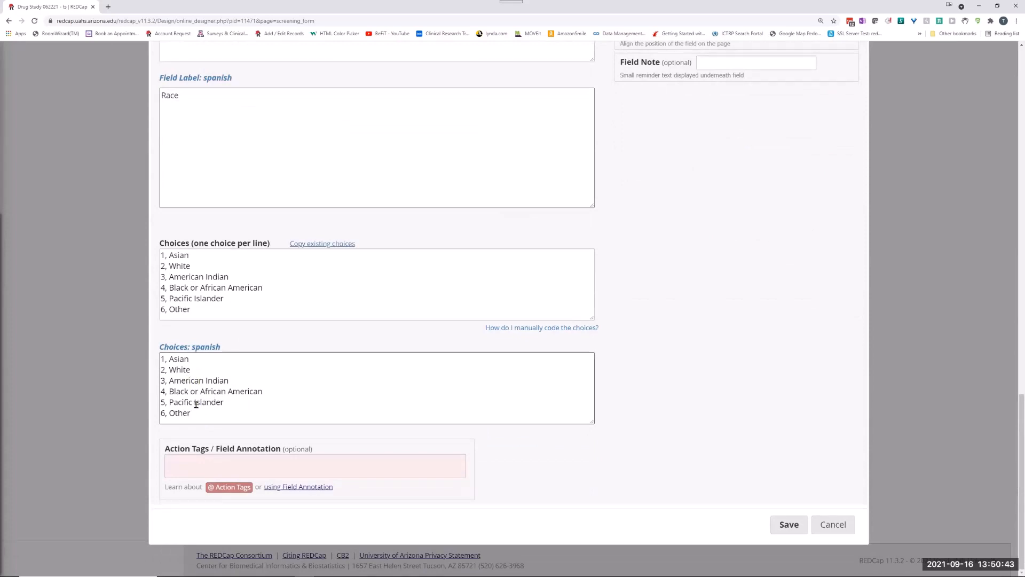
click(827, 525)
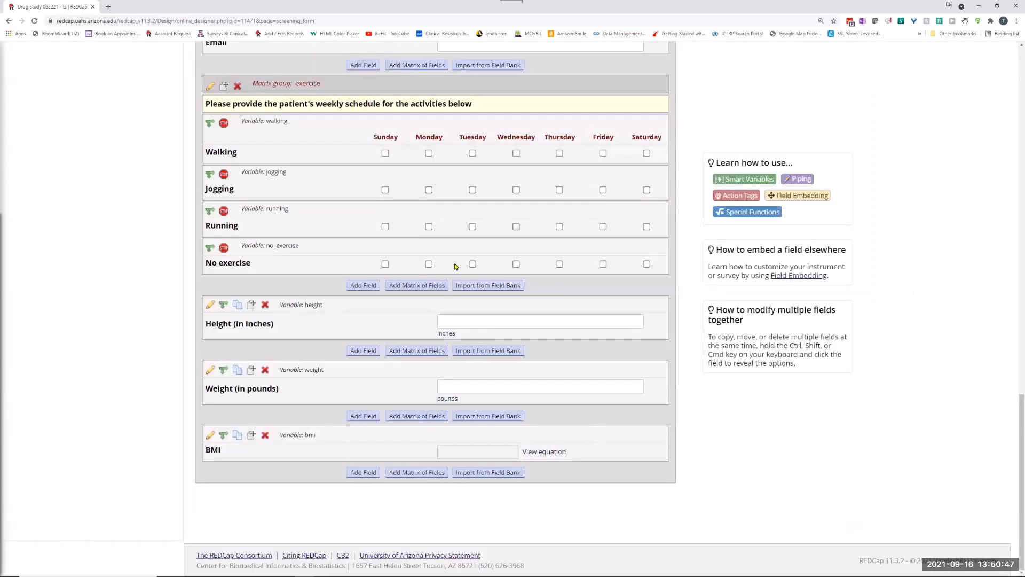
Add a new record from the Record Status Dashboard and open its Screening Form for data entry.
scroll(241, 237, up, 8)
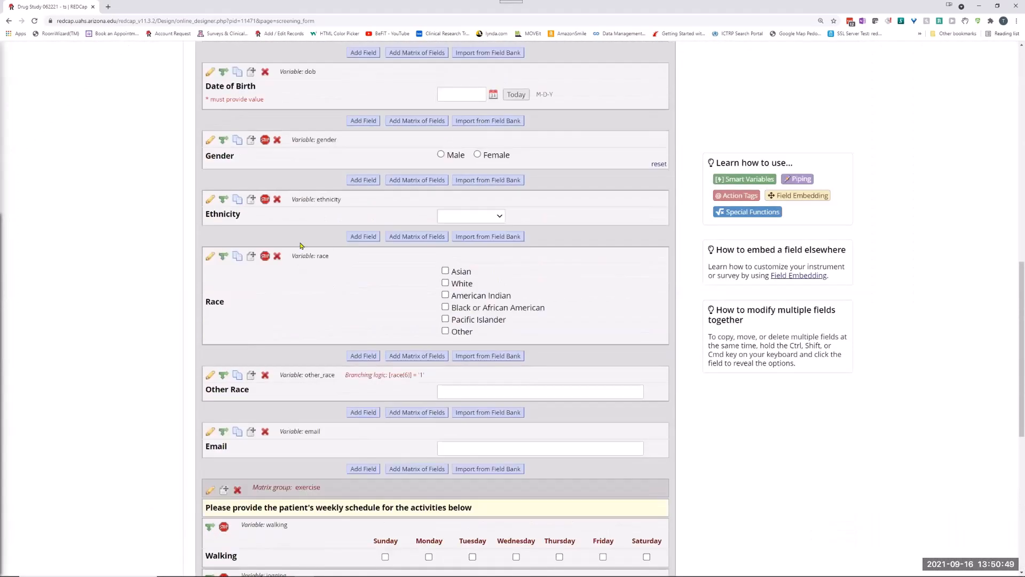
scroll(378, 344, up, 9)
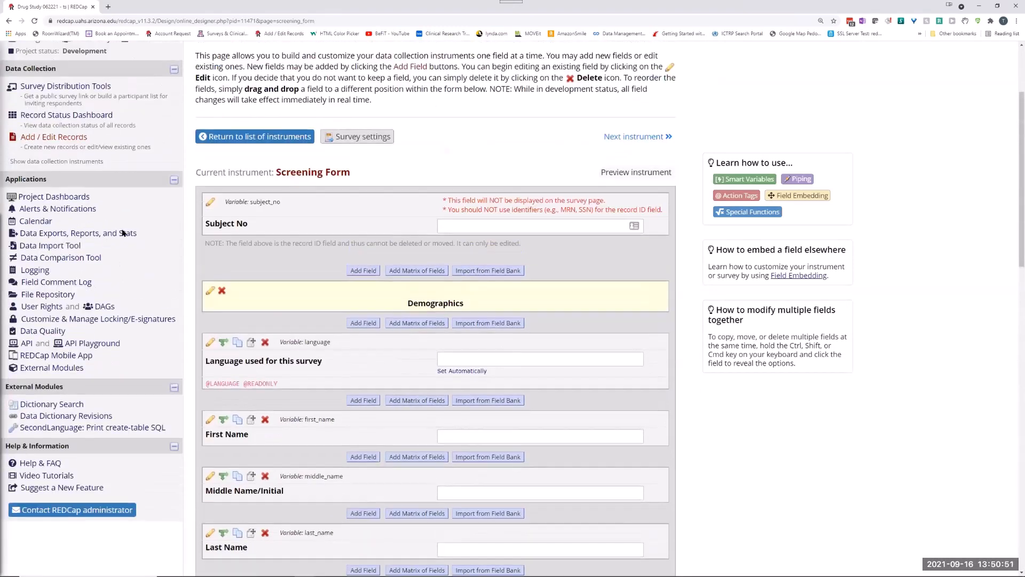
click(45, 117)
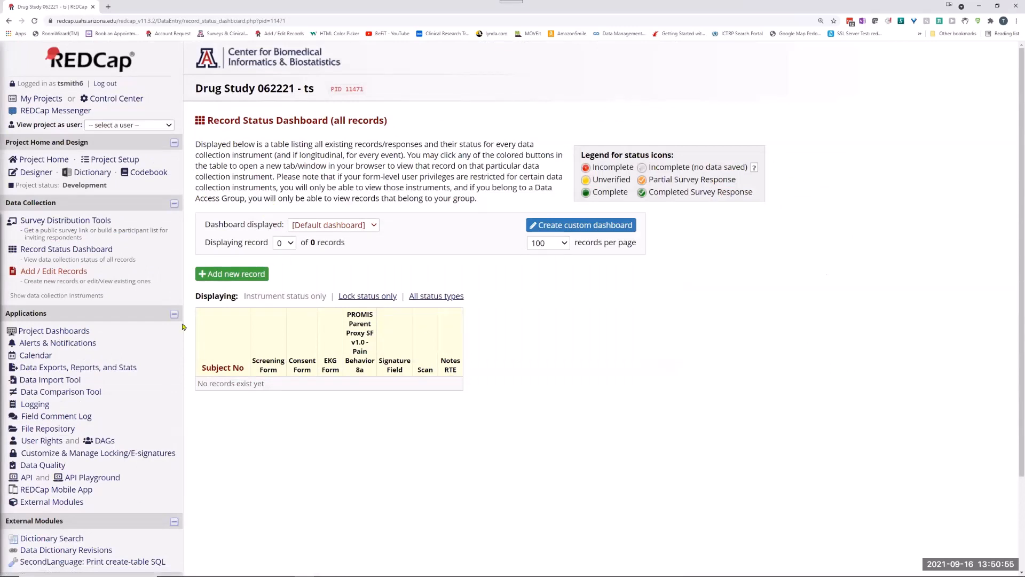
click(224, 273)
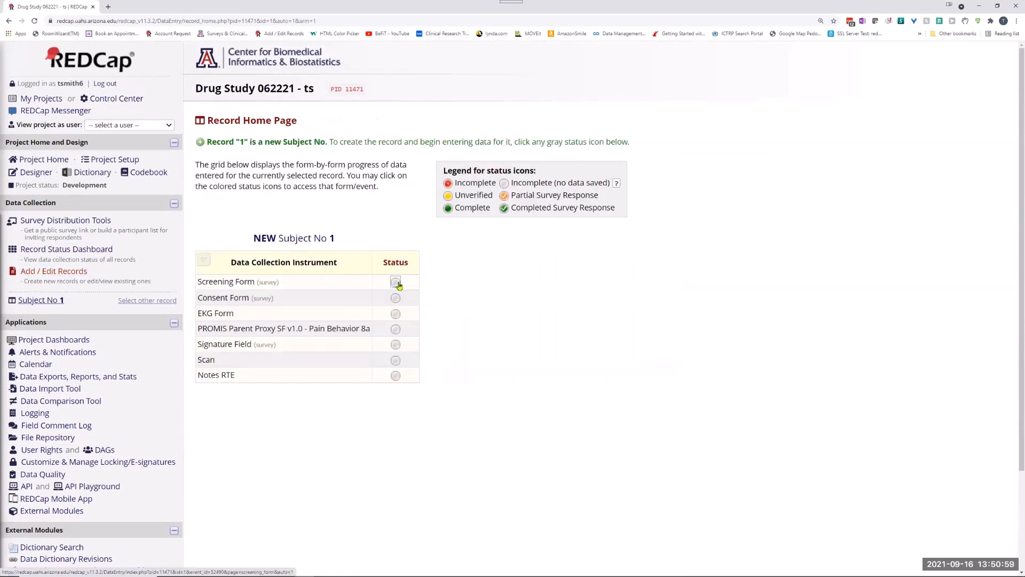
click(396, 283)
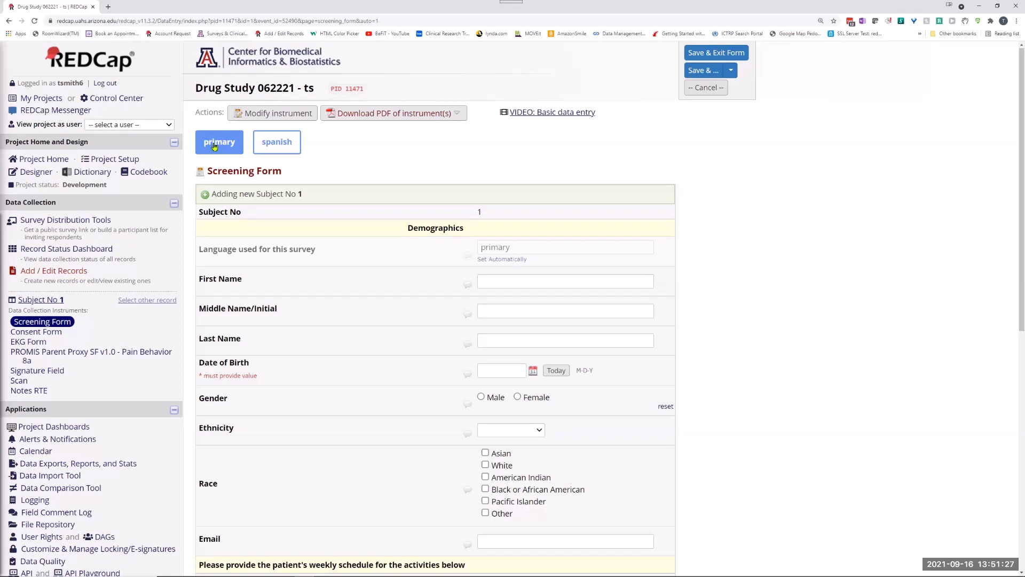
Switch the Screening Form between Spanish and the primary language to compare the labels and choices, ending in Spanish.
click(286, 147)
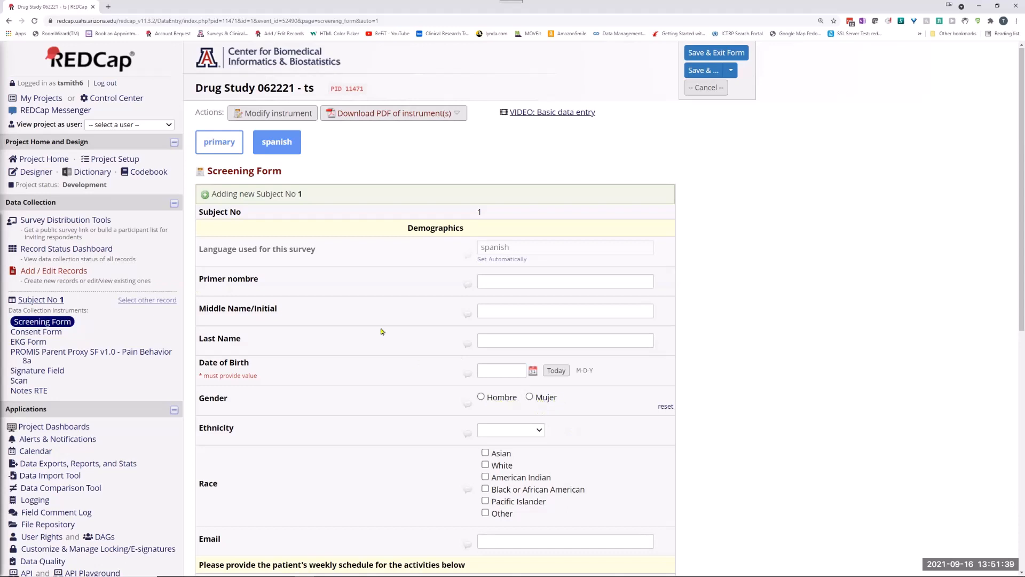
click(221, 145)
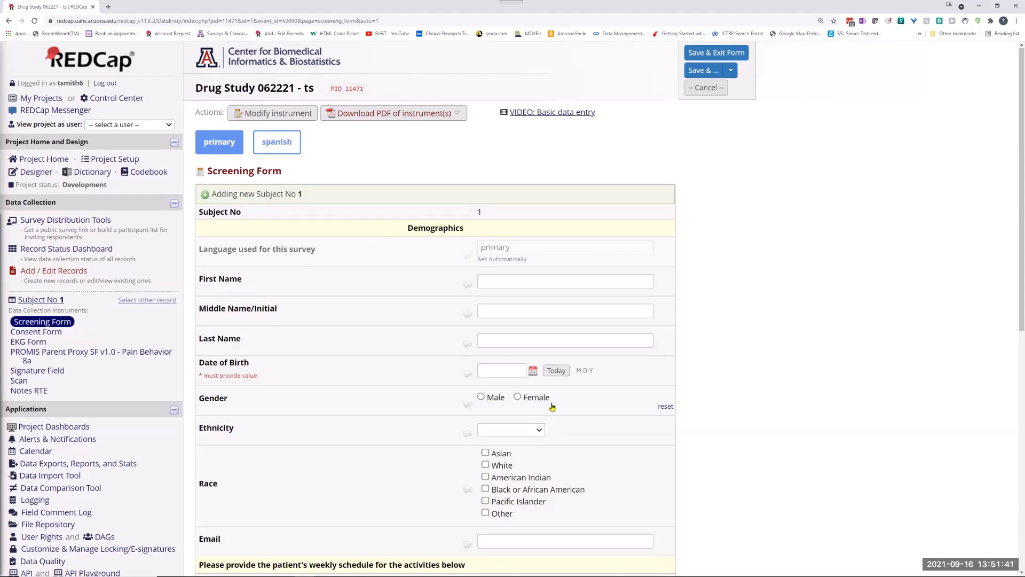
click(265, 149)
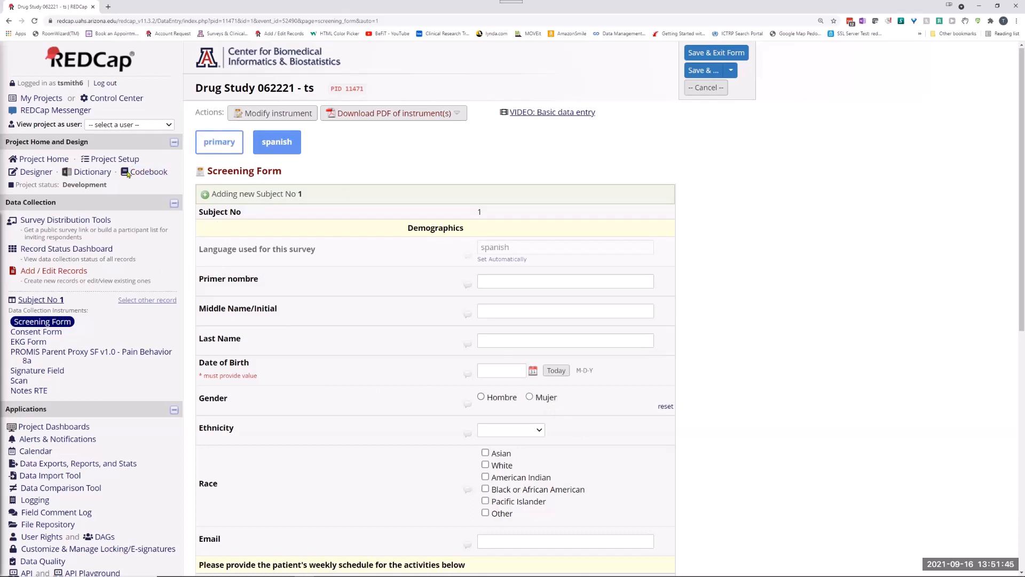
mouse_move(321, 251)
mouse_down()
mouse_move(195, 251)
mouse_move(322, 260)
mouse_up()
Open the Screening Form in the designer and examine the language field's settings and action tags, closing the editor without saving.
click(36, 171)
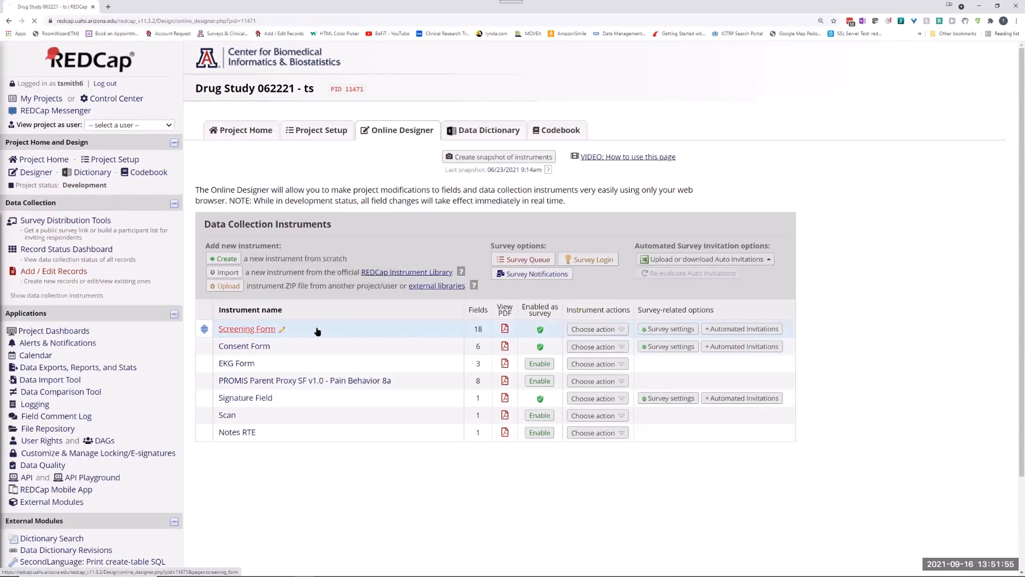
click(248, 330)
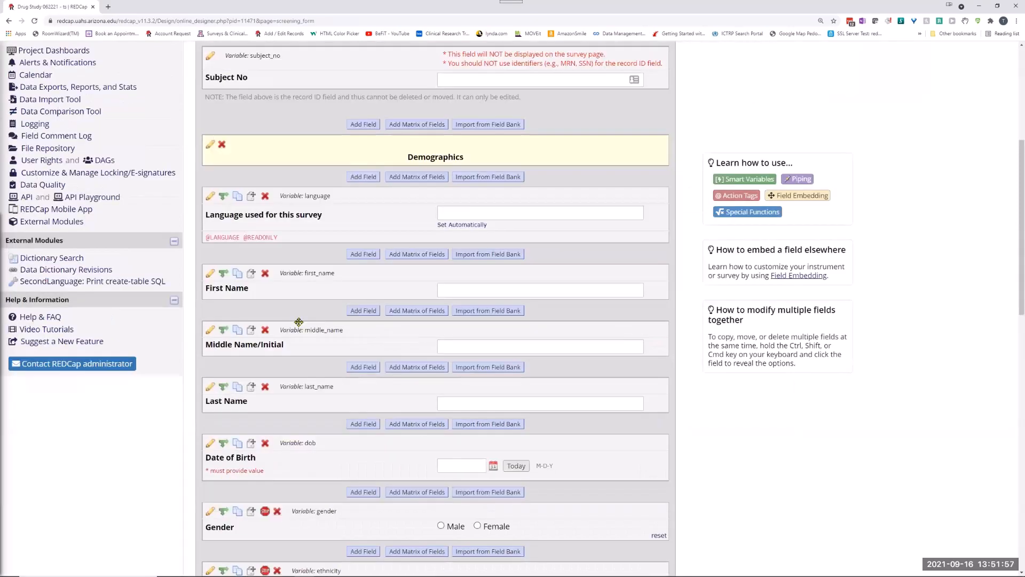
scroll(301, 320, down, 5)
click(211, 199)
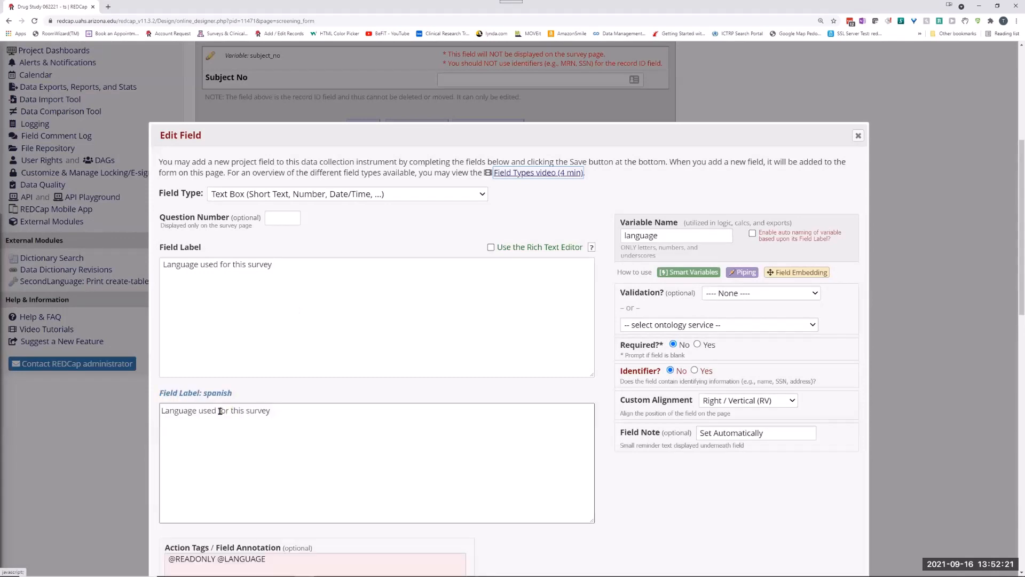
scroll(228, 346, down, 4)
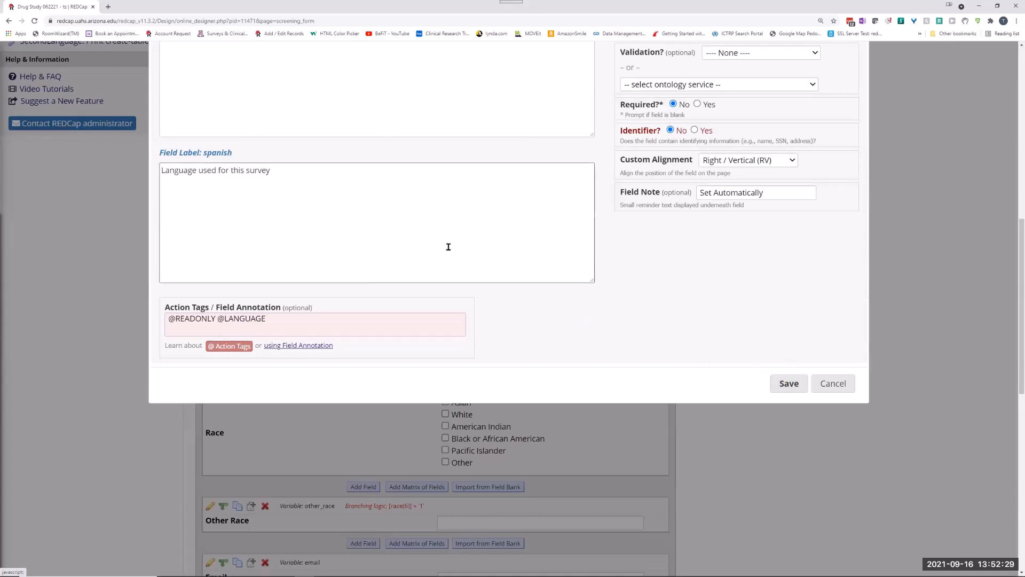
scroll(270, 233, up, 1)
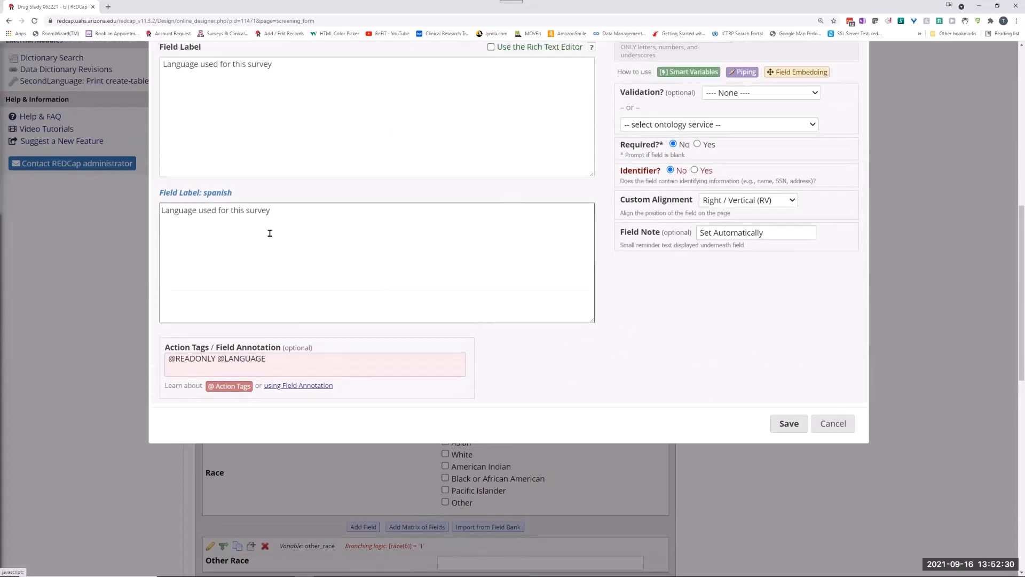
click(831, 424)
scroll(362, 242, up, 15)
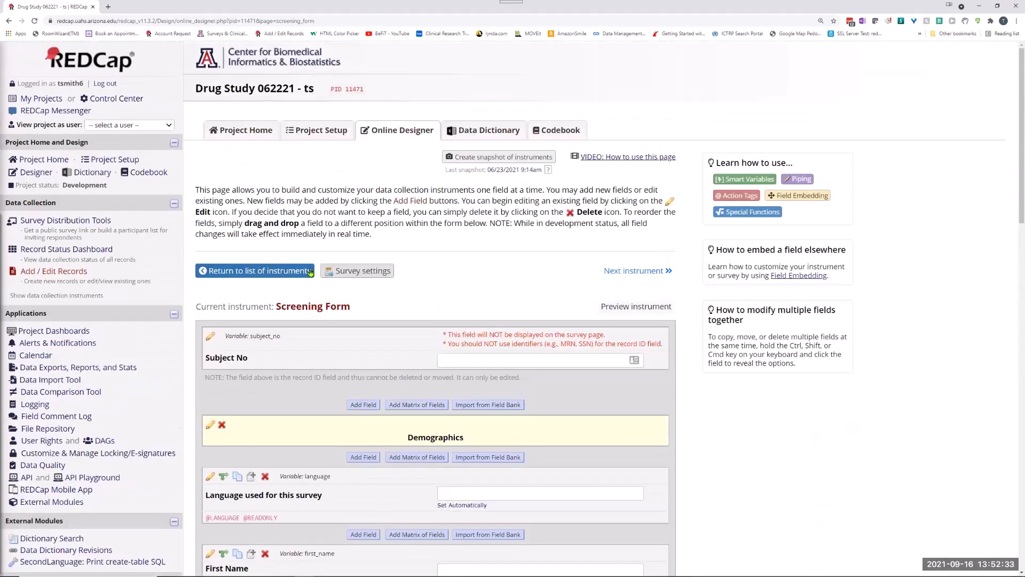
Add a new record, open its Screening Form, and switch it to Spanish and back to the primary language to watch the language field.
click(56, 273)
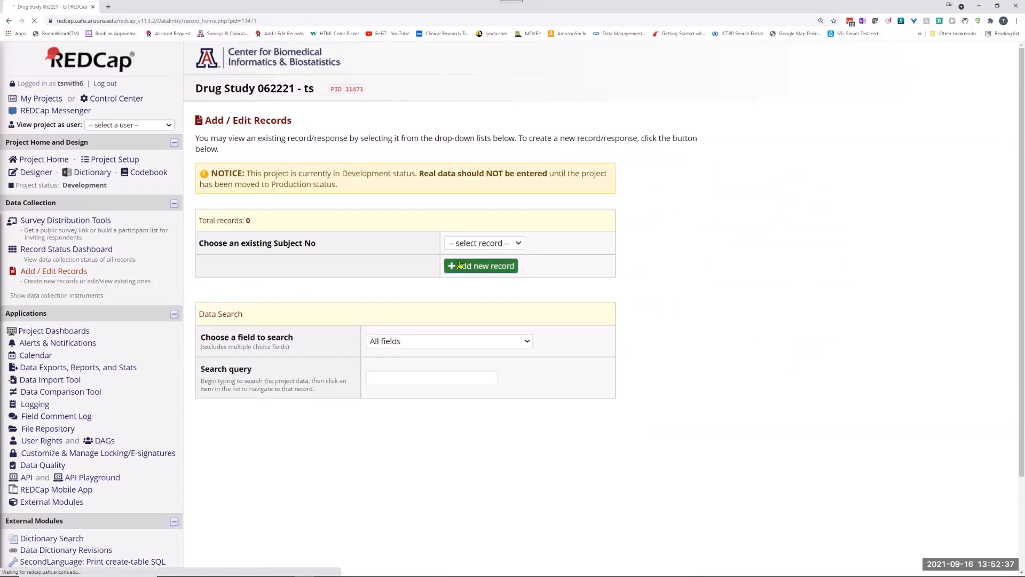
click(466, 266)
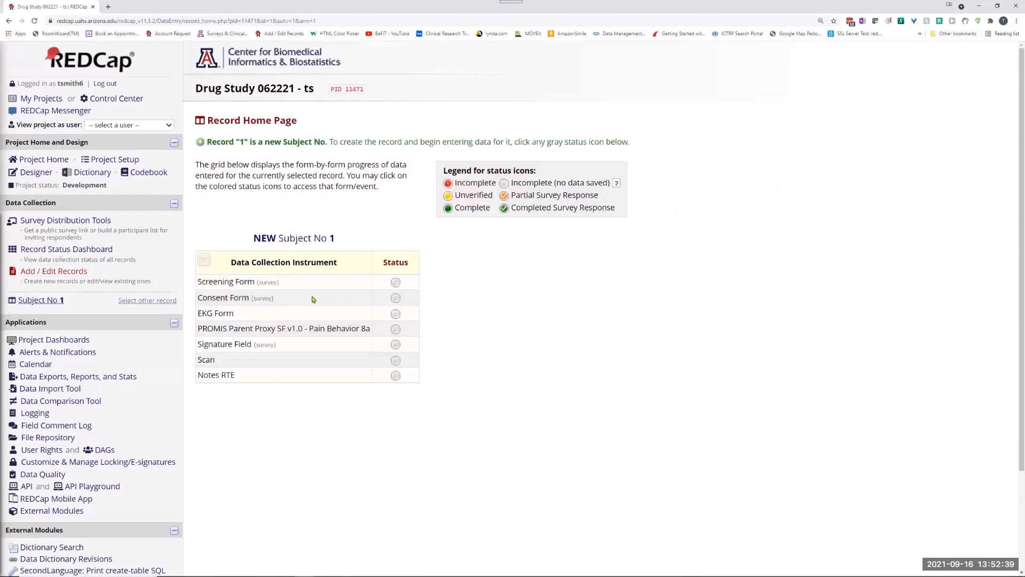
click(394, 276)
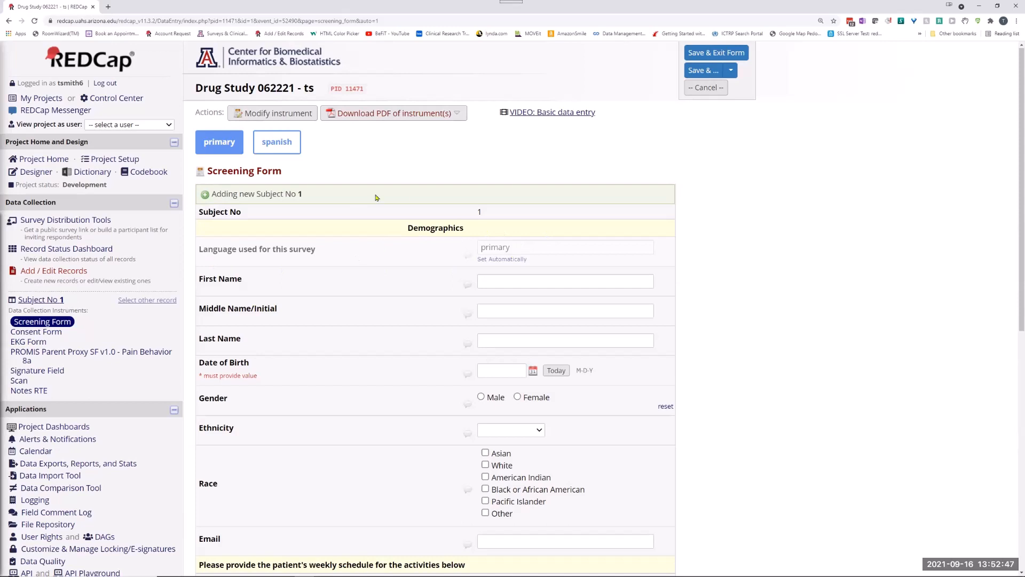
click(281, 152)
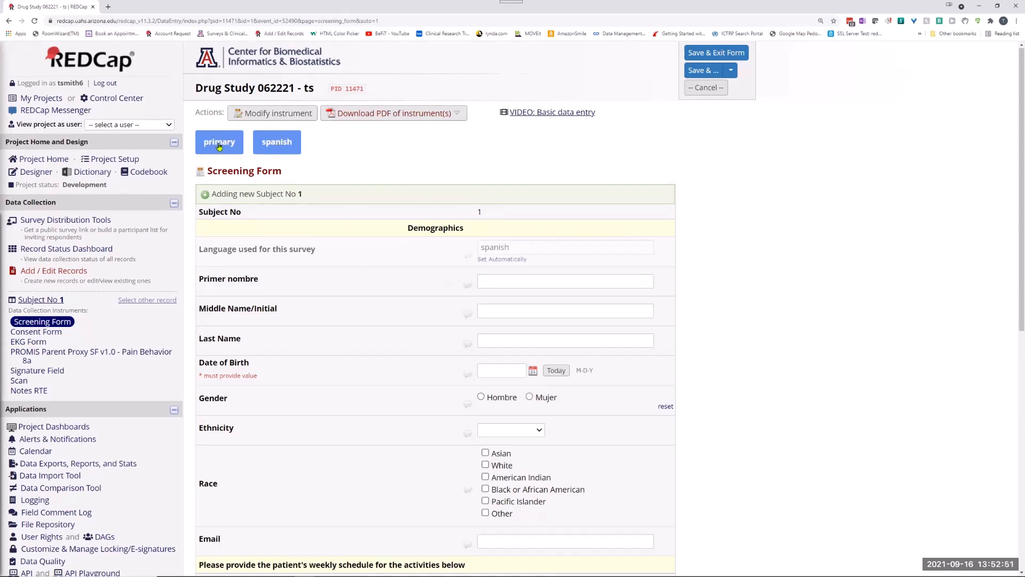
click(217, 148)
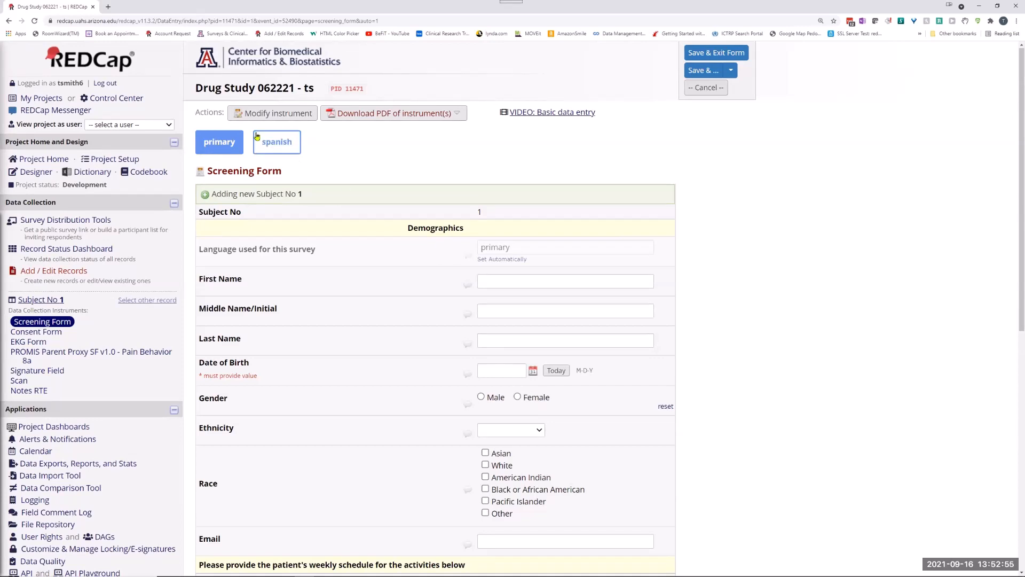
click(35, 172)
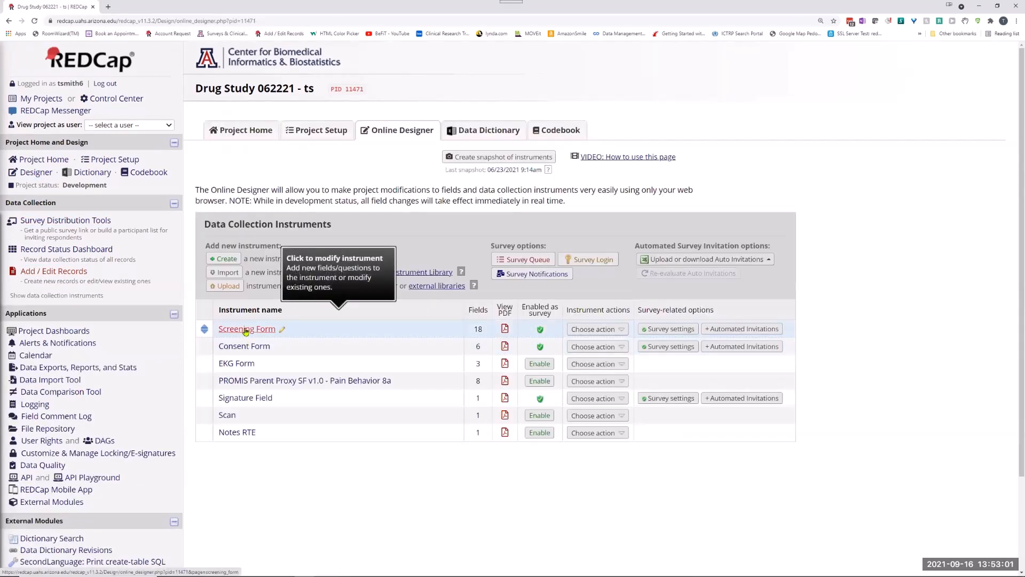
click(230, 323)
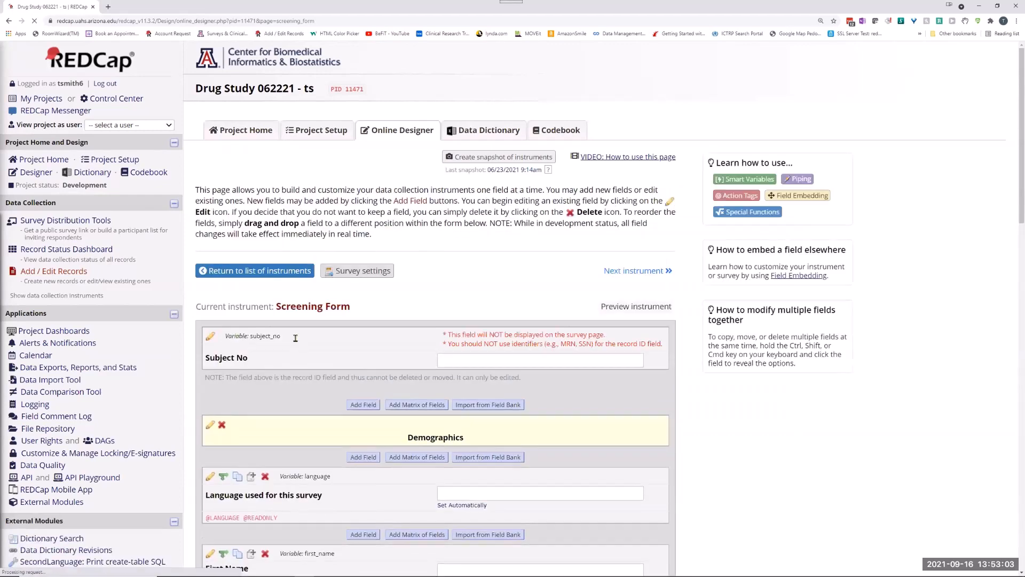
scroll(239, 266, down, 3)
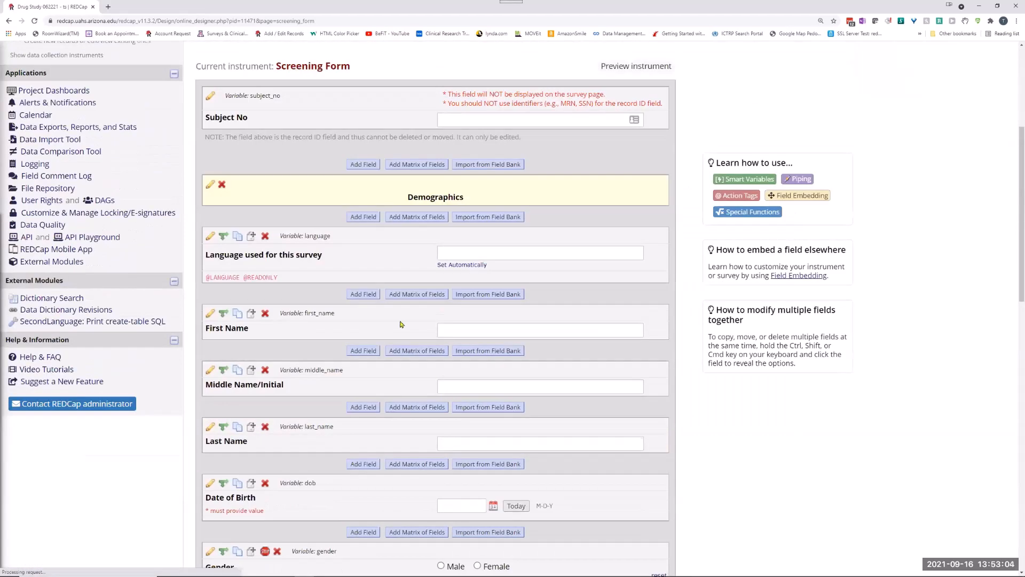
click(210, 236)
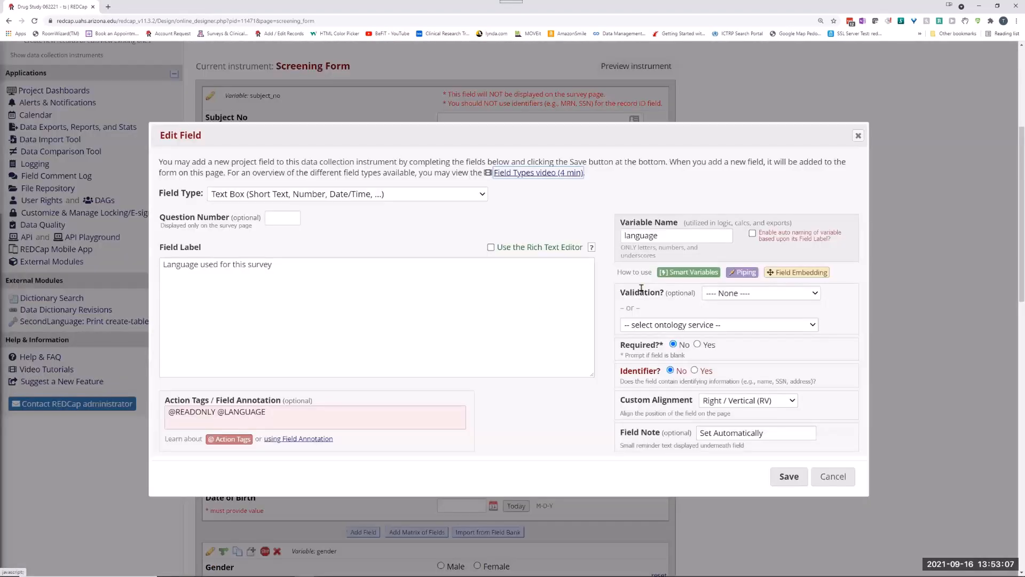
scroll(317, 441, down, 5)
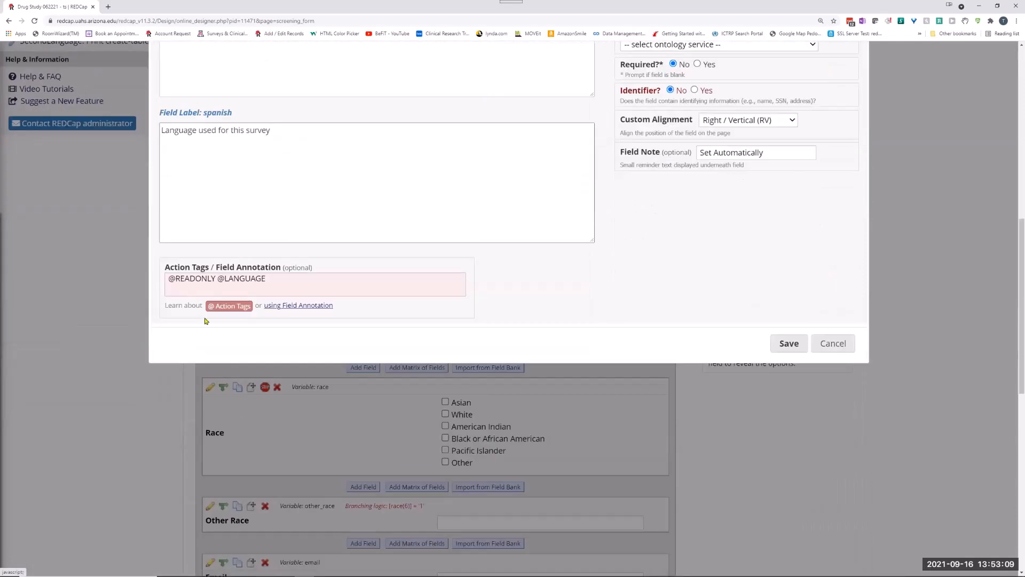
click(217, 278)
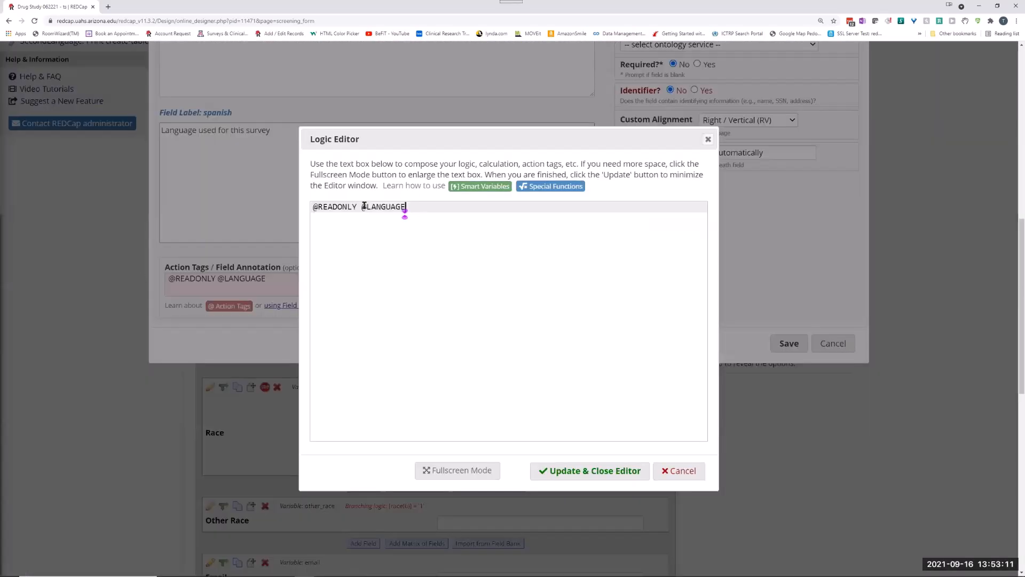
drag(364, 206, 254, 210)
key(BackSpace)
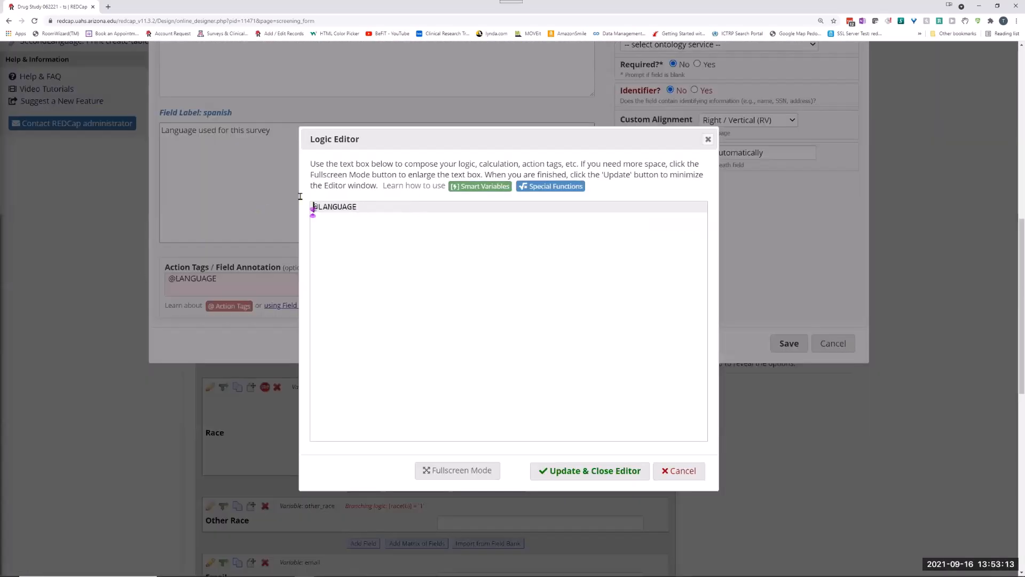
click(582, 471)
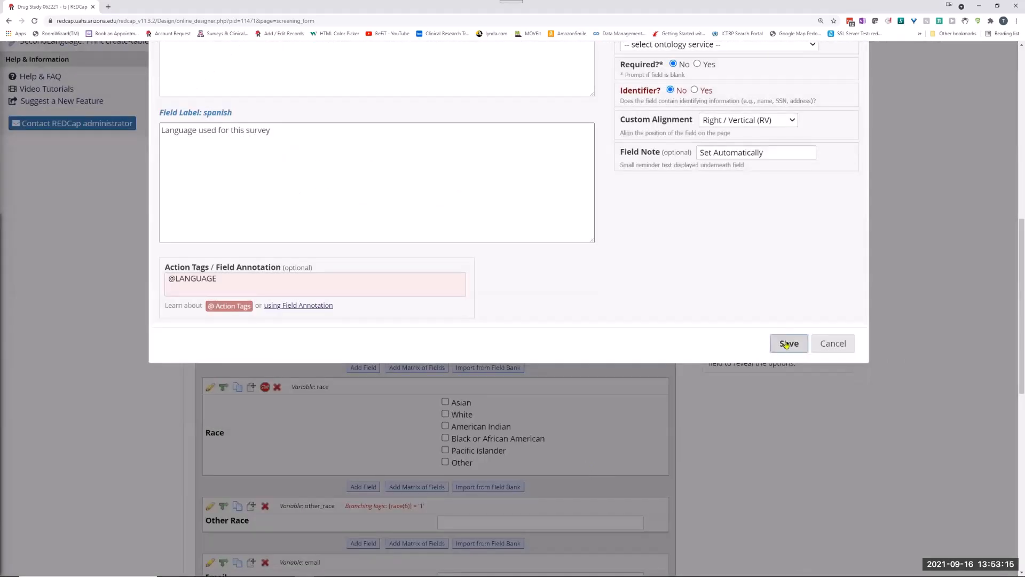
click(787, 343)
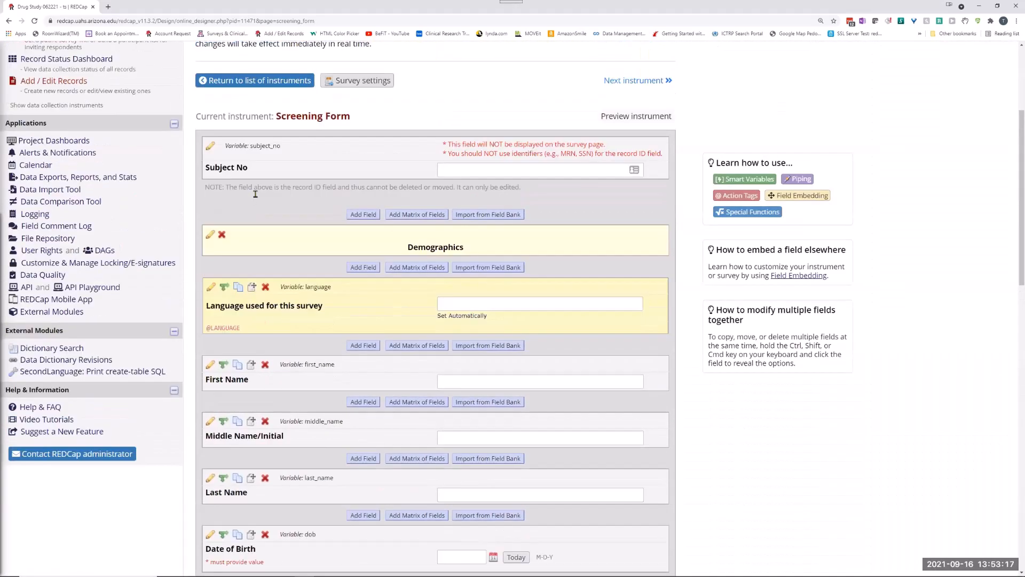
Add a new record from Add / Edit Records and open its Screening Form for data entry.
scroll(229, 187, up, 4)
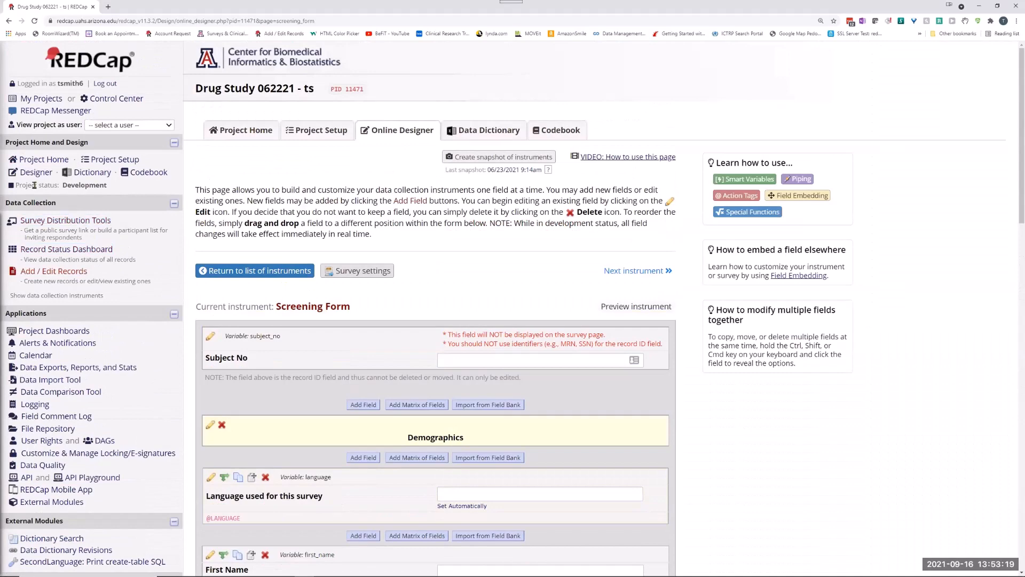
click(53, 271)
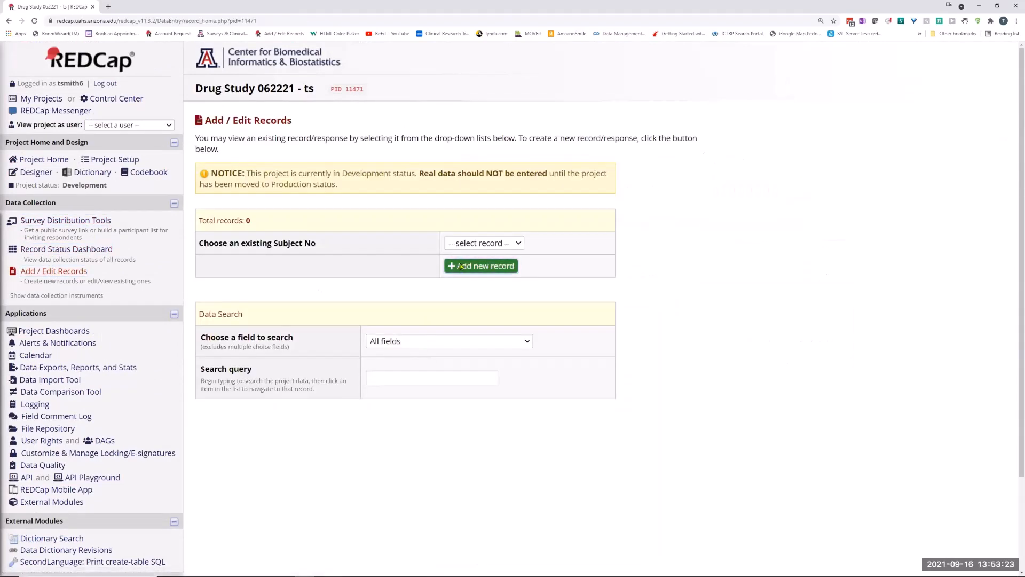
click(458, 262)
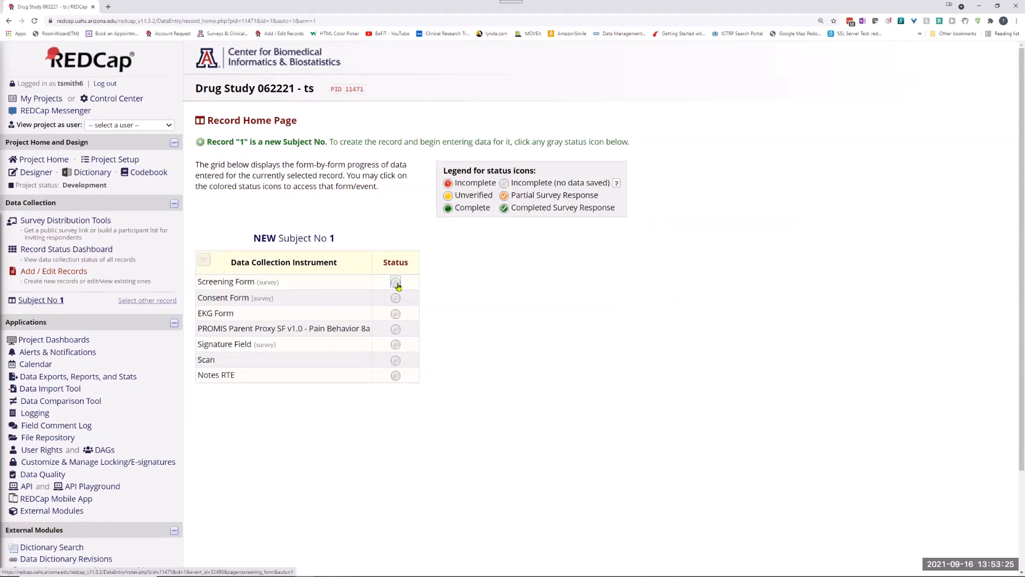
click(396, 283)
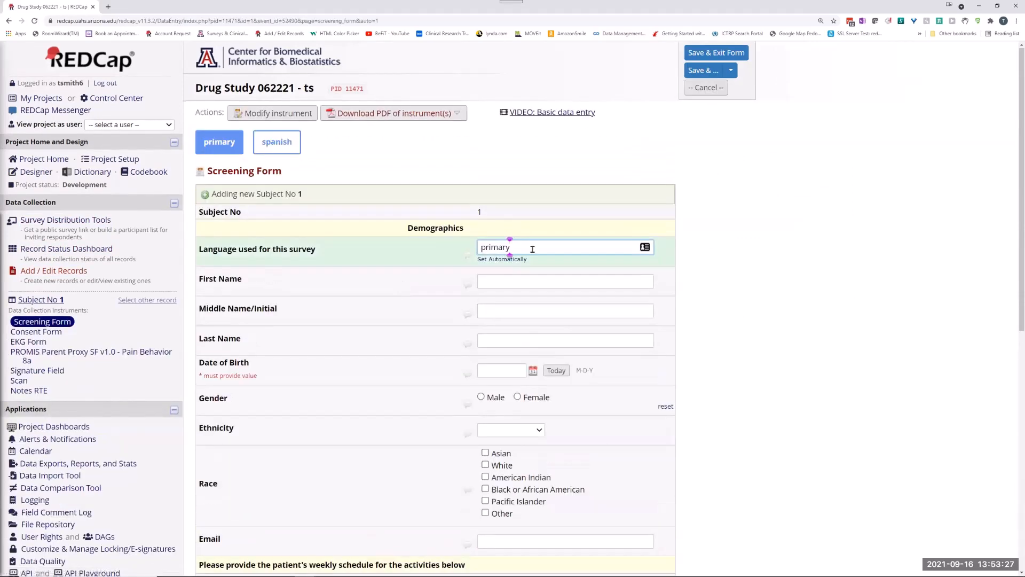
Set "Language used for this survey" to spanish and stay on the form without filling in the required Date of Birth.
drag(519, 247, 448, 243)
text(spanish)
key(Tab)
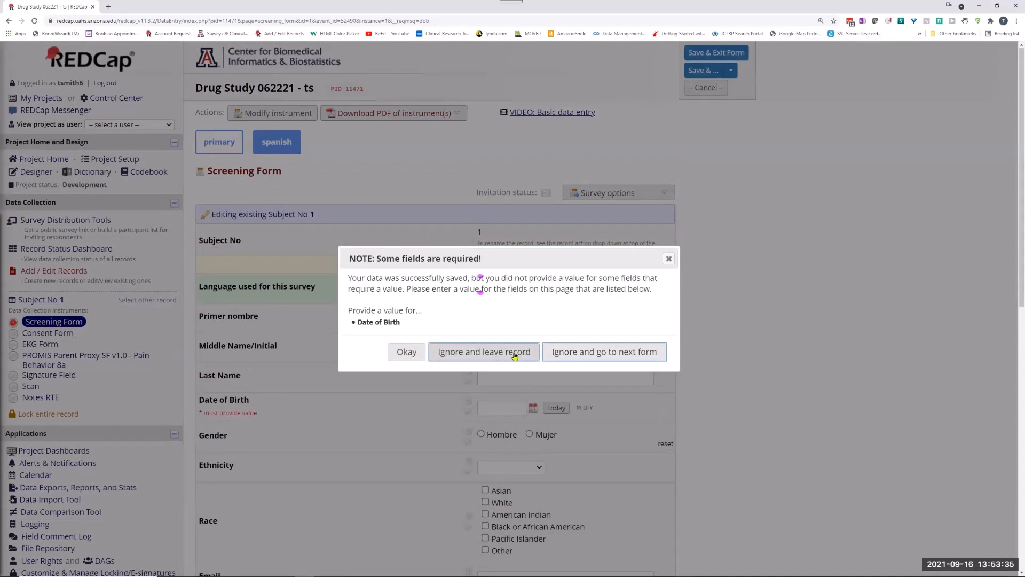
click(412, 352)
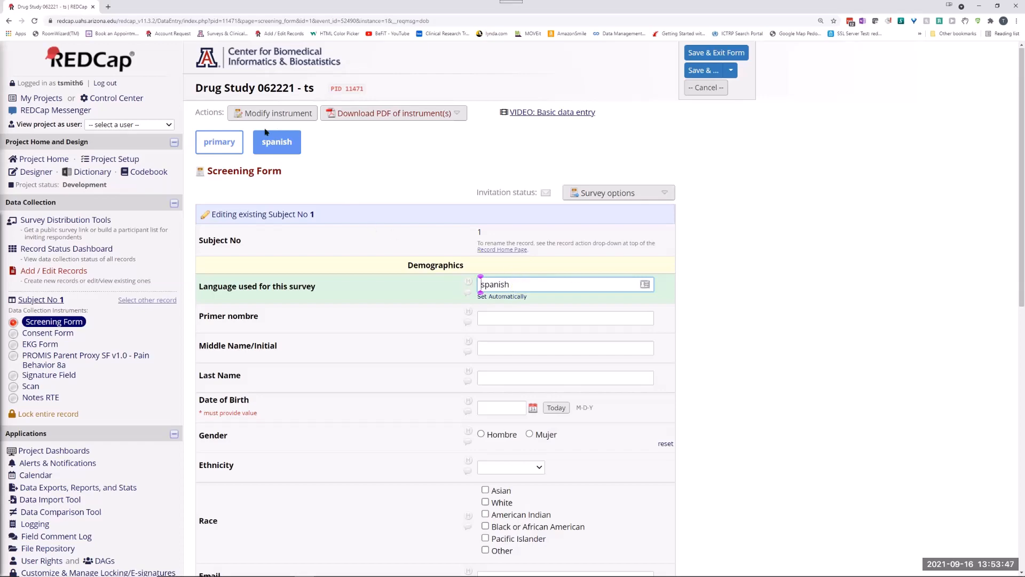
click(278, 118)
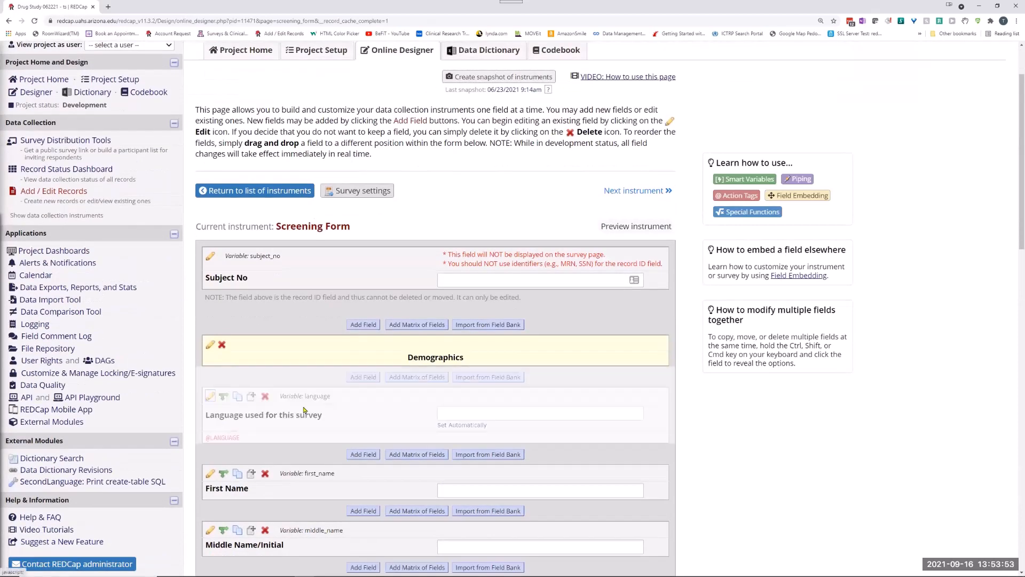
click(303, 409)
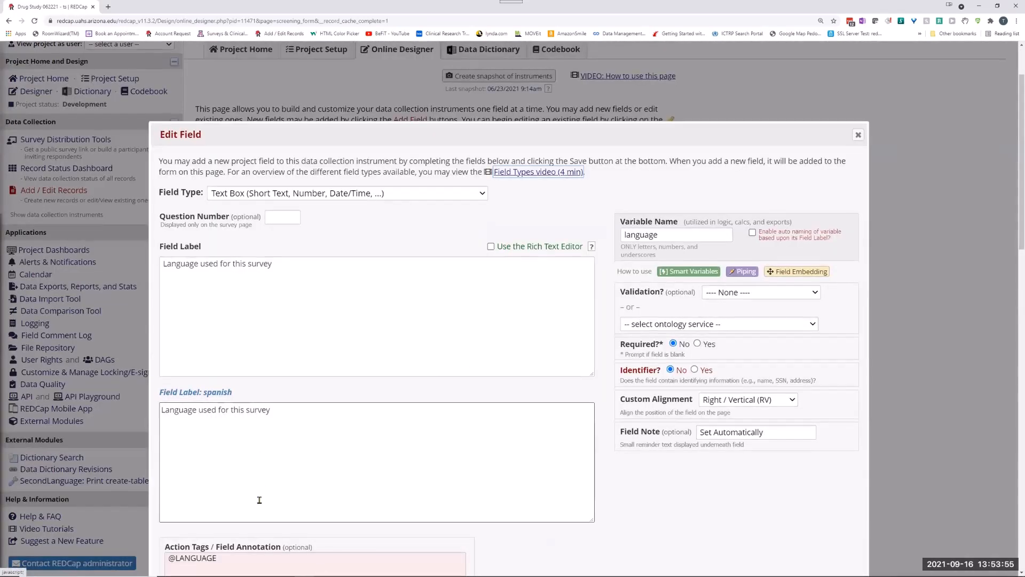
scroll(259, 499, down, 3)
click(228, 359)
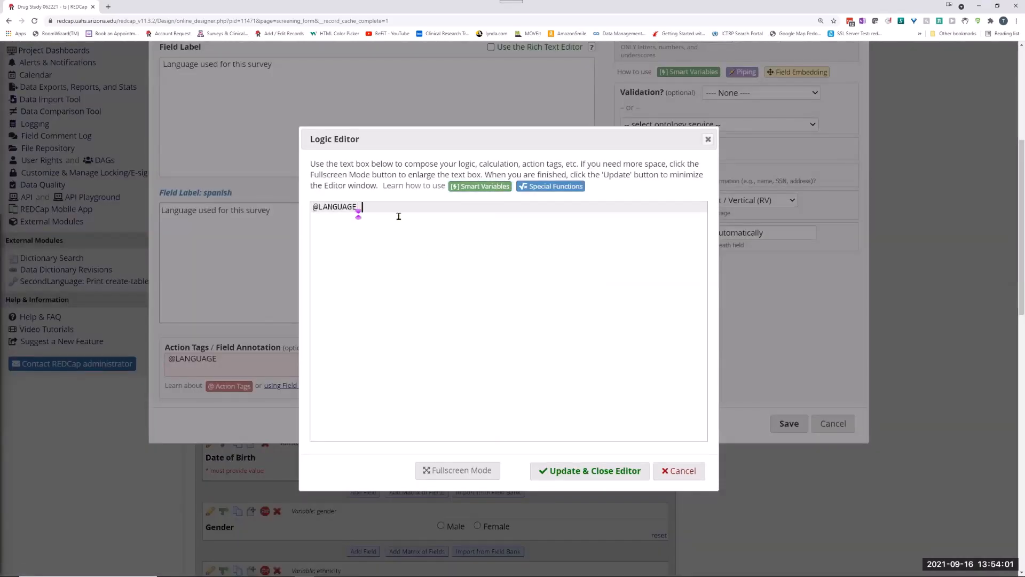
text(@READ)
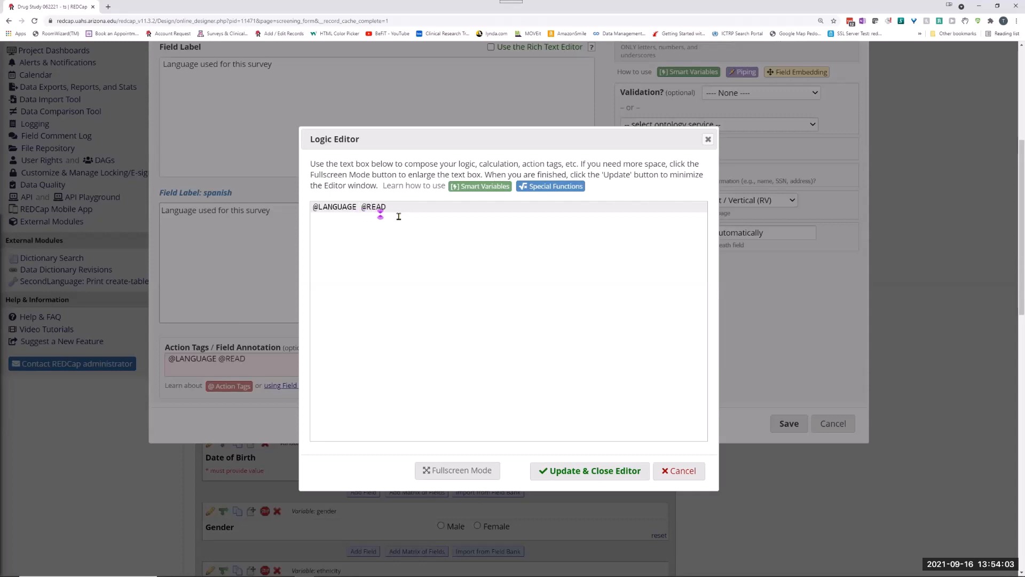
text(ONLY)
click(542, 470)
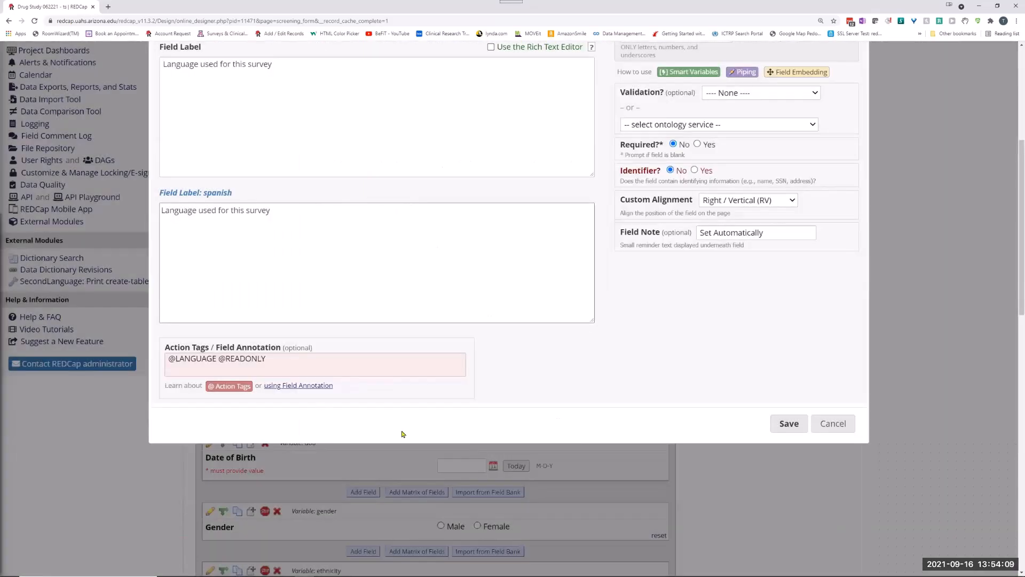
click(237, 386)
scroll(383, 356, down, 10)
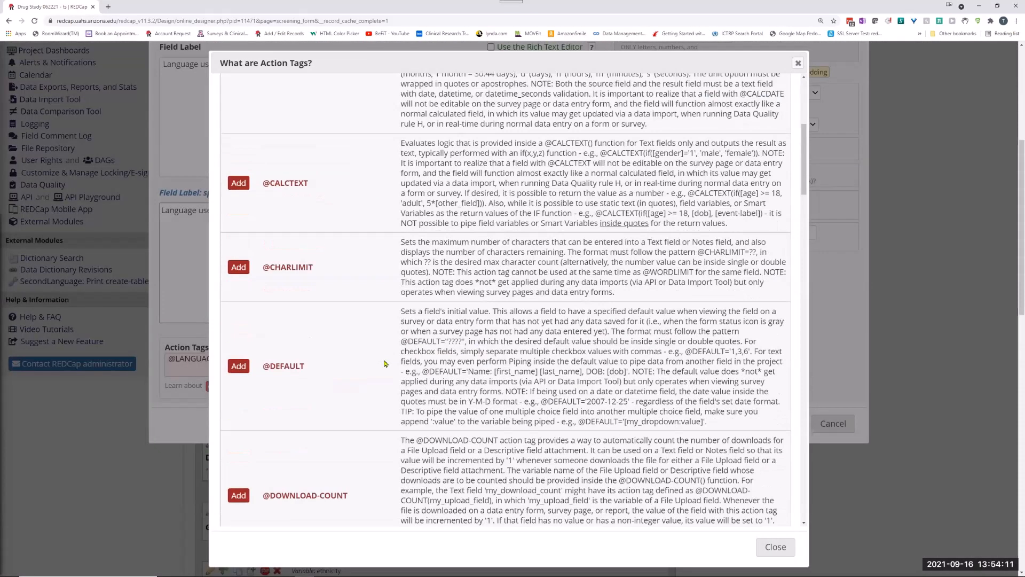
scroll(384, 356, down, 15)
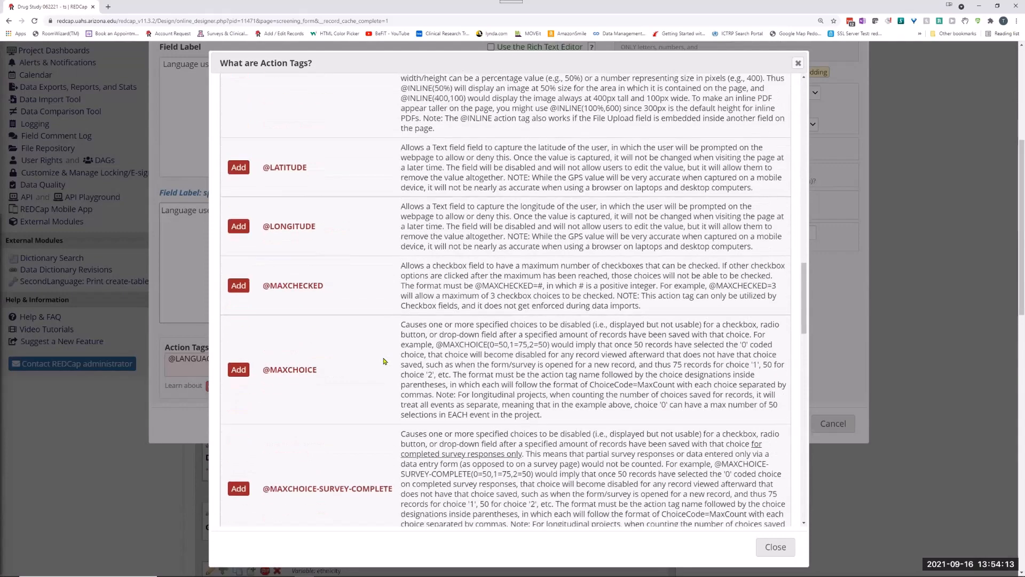
scroll(383, 361, down, 7)
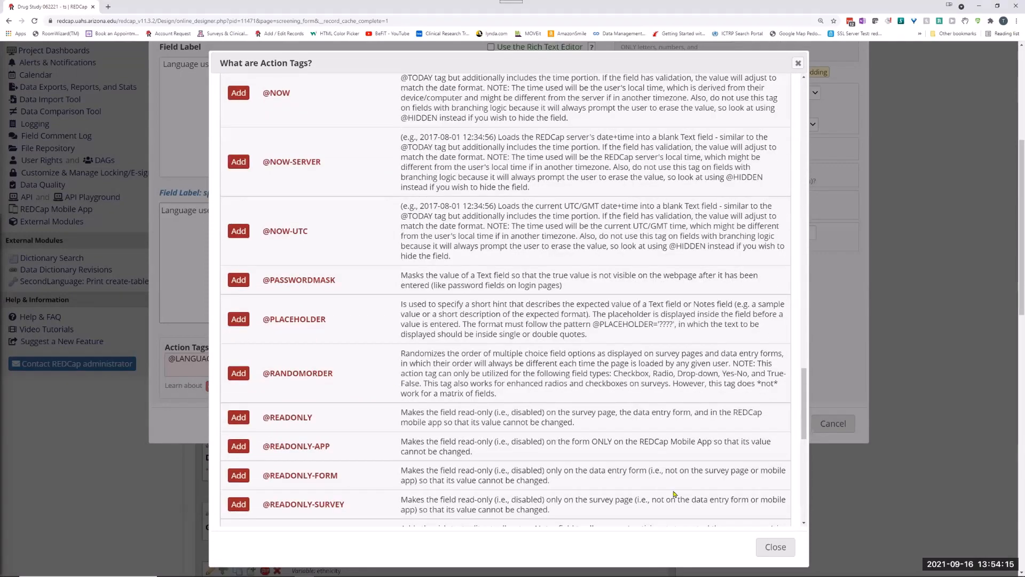
click(775, 547)
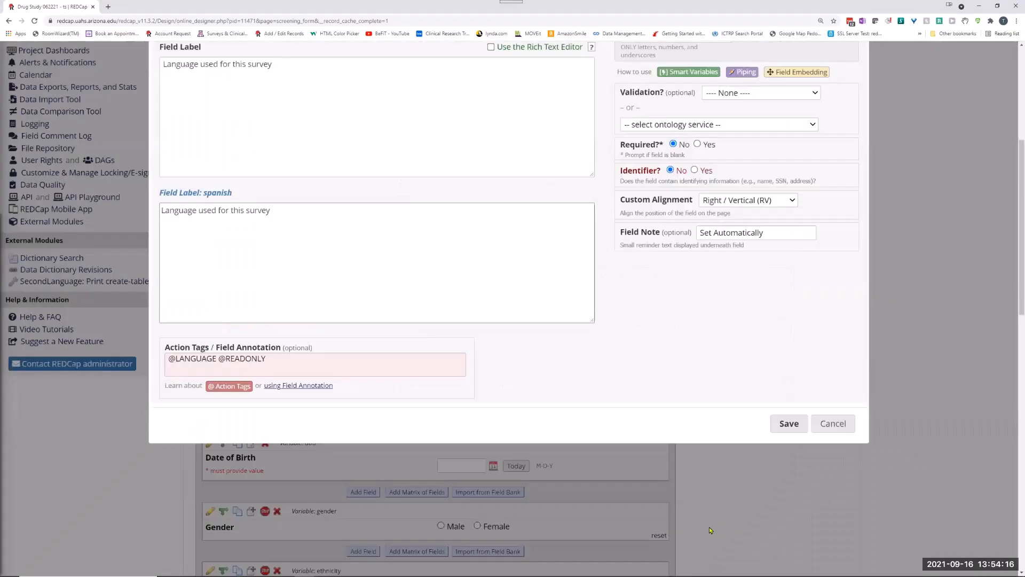
click(775, 423)
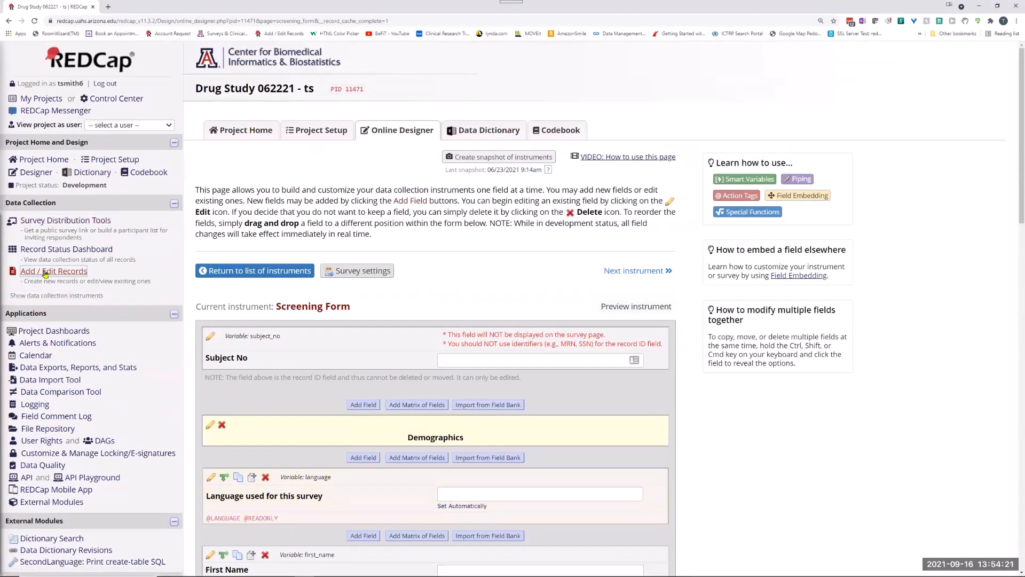
Add another new record, open its Screening Form and display it in Spanish to check the labels and choices.
click(53, 272)
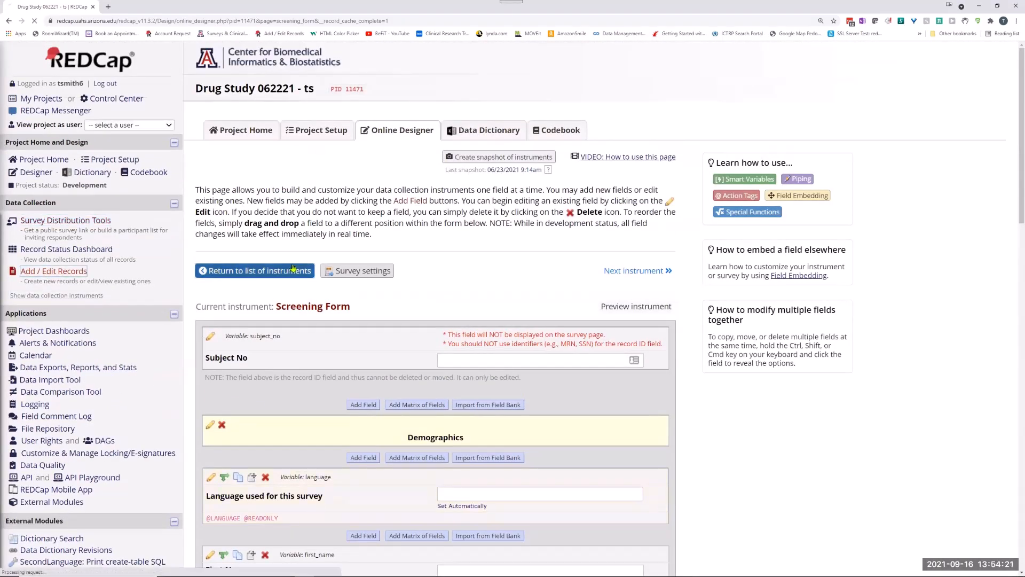
click(473, 266)
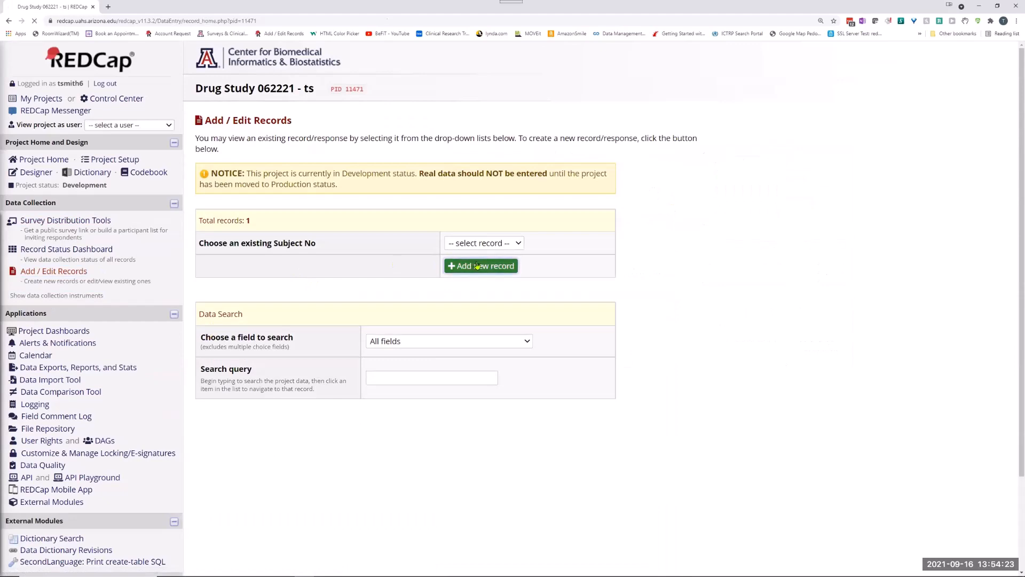
click(394, 283)
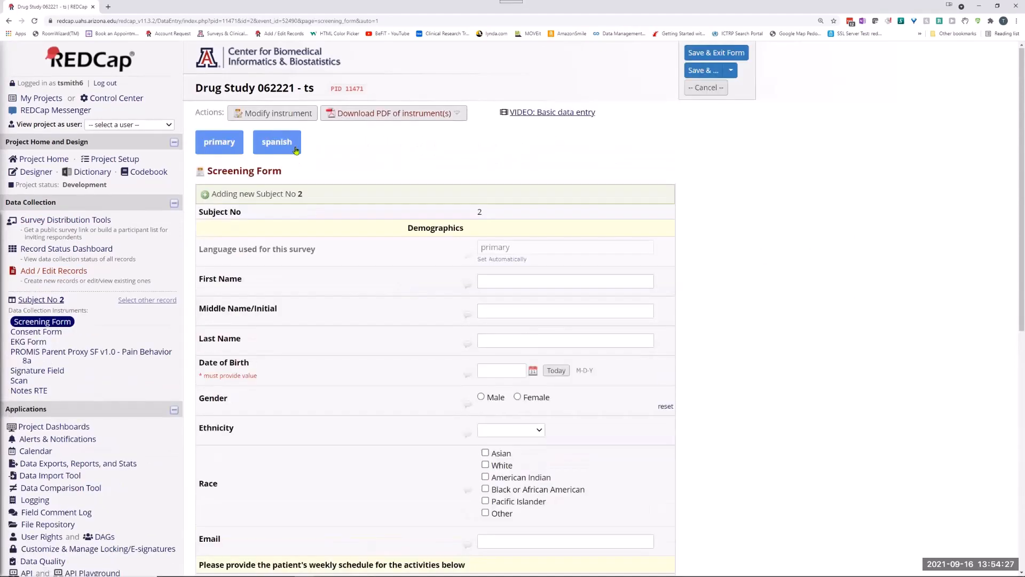
click(278, 142)
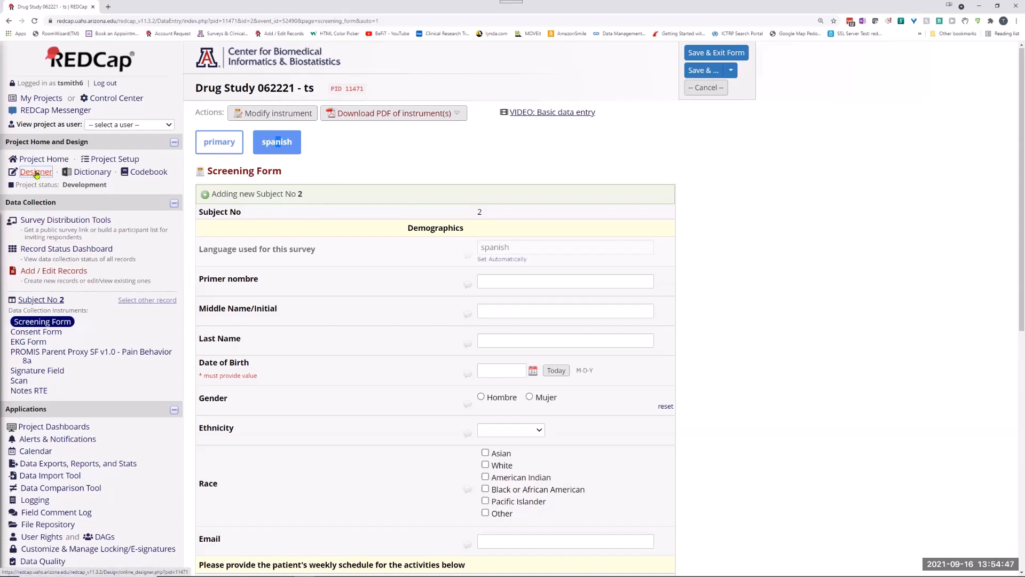
scroll(488, 416, down, 8)
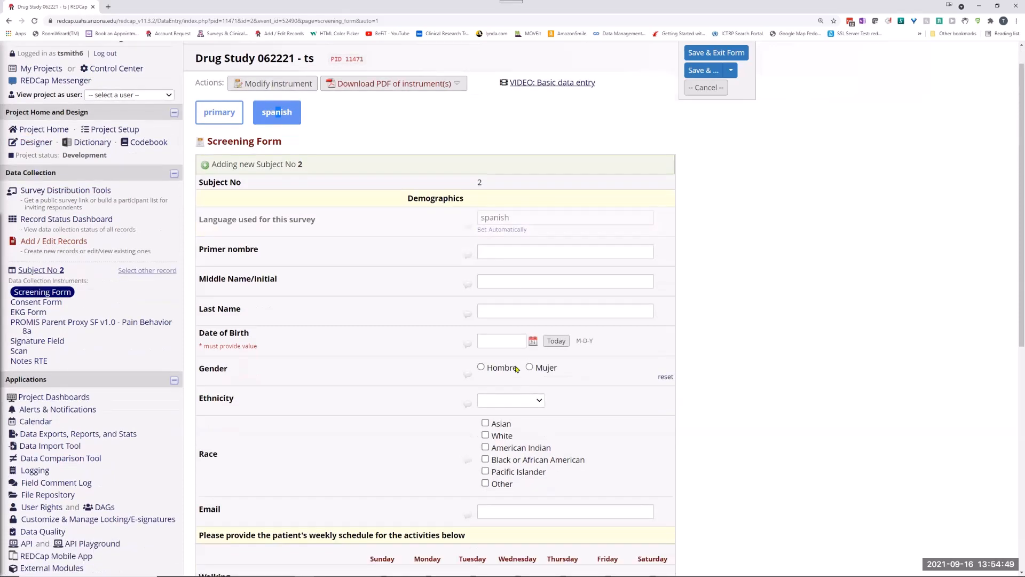
Leave the record form and open the Screening Form's public survey, passing the reCAPTCHA check, to examine how it displays for participants.
click(505, 462)
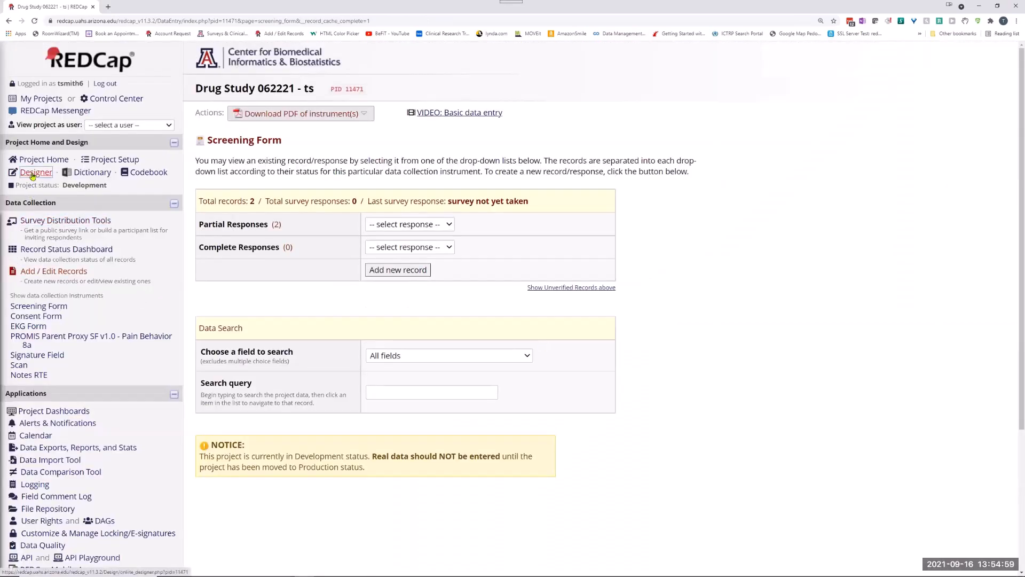
click(113, 159)
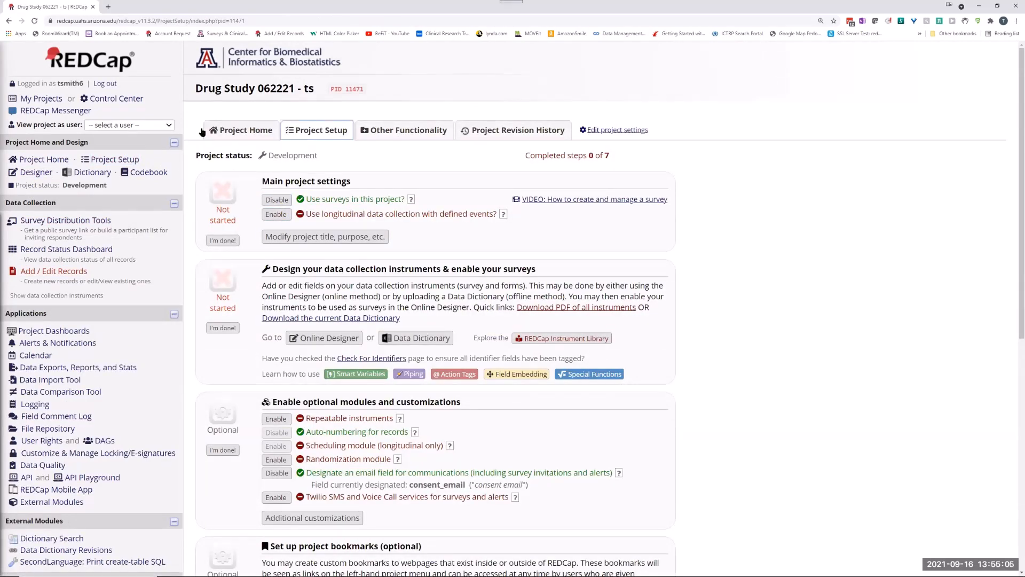
click(69, 221)
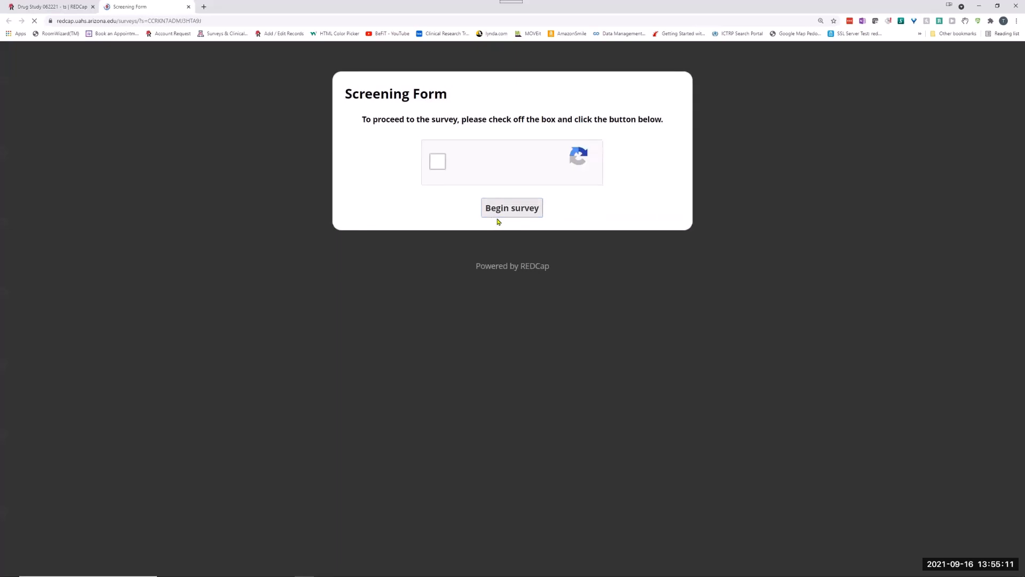
click(438, 163)
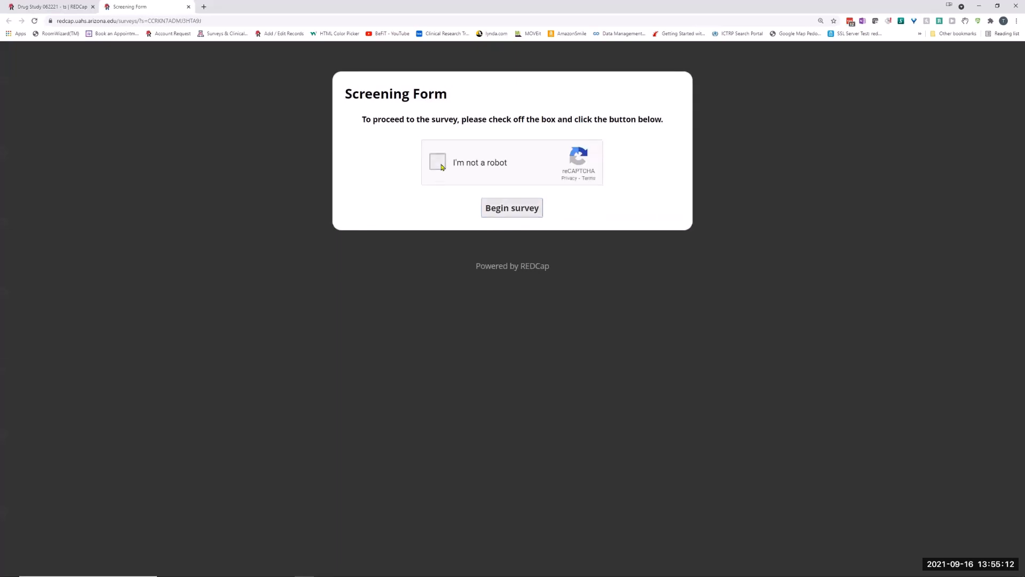
click(522, 216)
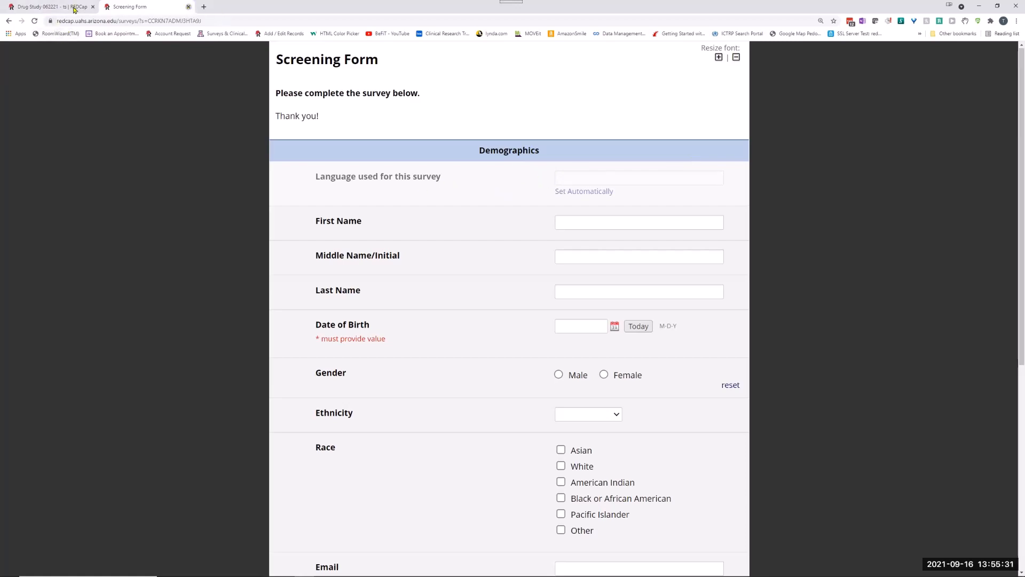
key(ctrl+w)
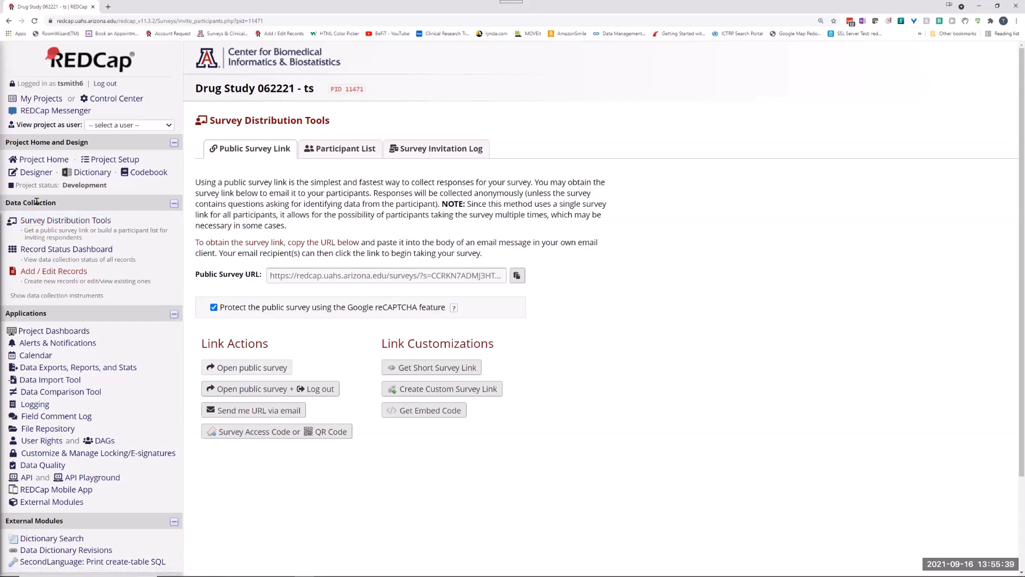
Edit the Screening Form's language field and change its field type to Multiple Choice - Drop-down List (Single Answer).
click(29, 179)
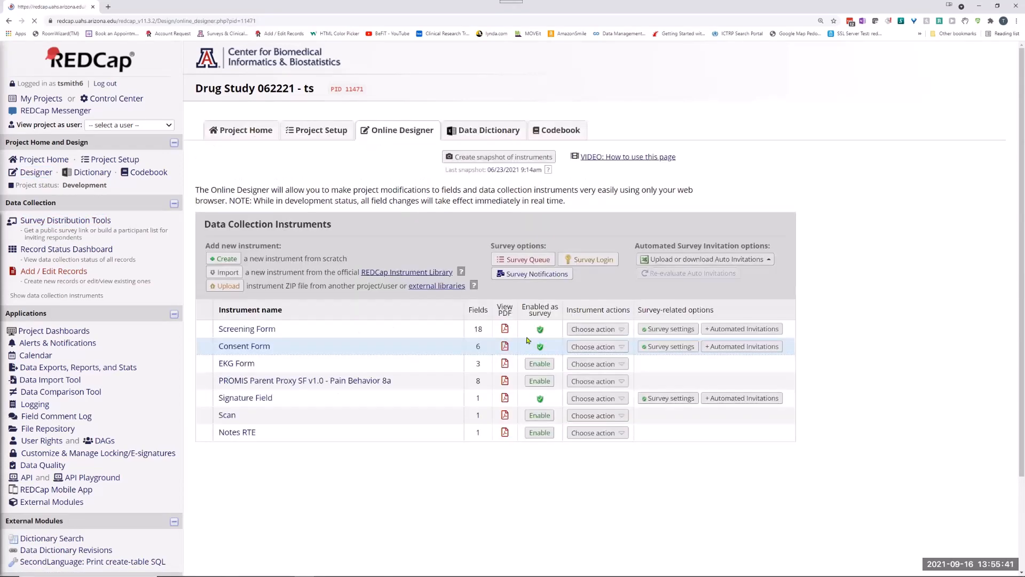
click(229, 330)
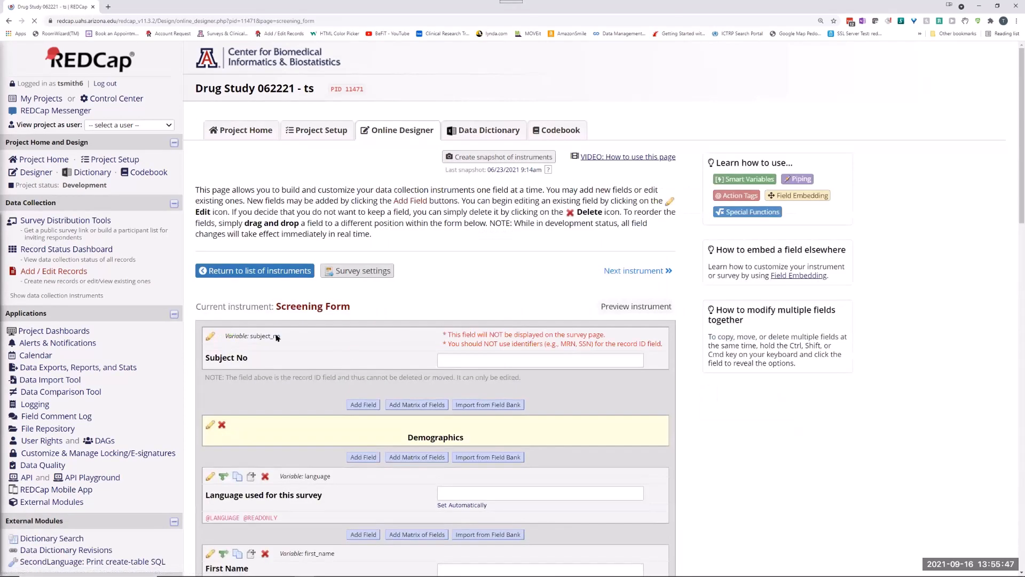
scroll(353, 371, down, 5)
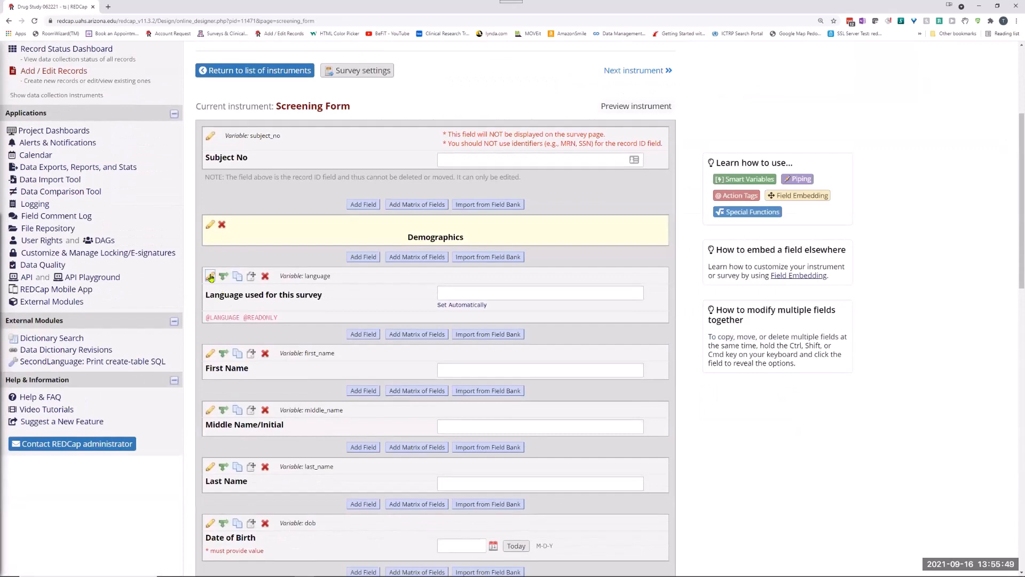
click(211, 276)
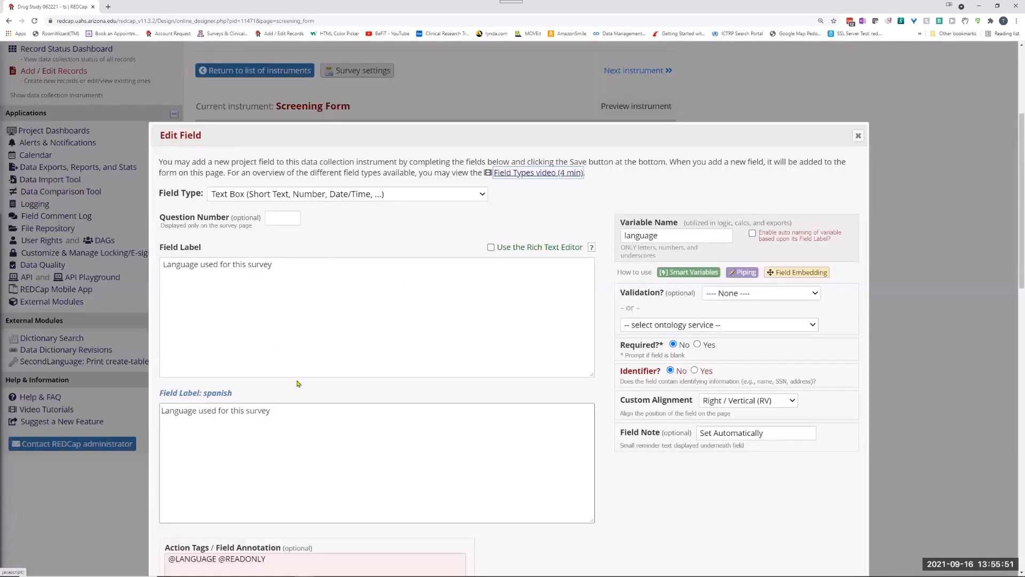
scroll(266, 393, down, 3)
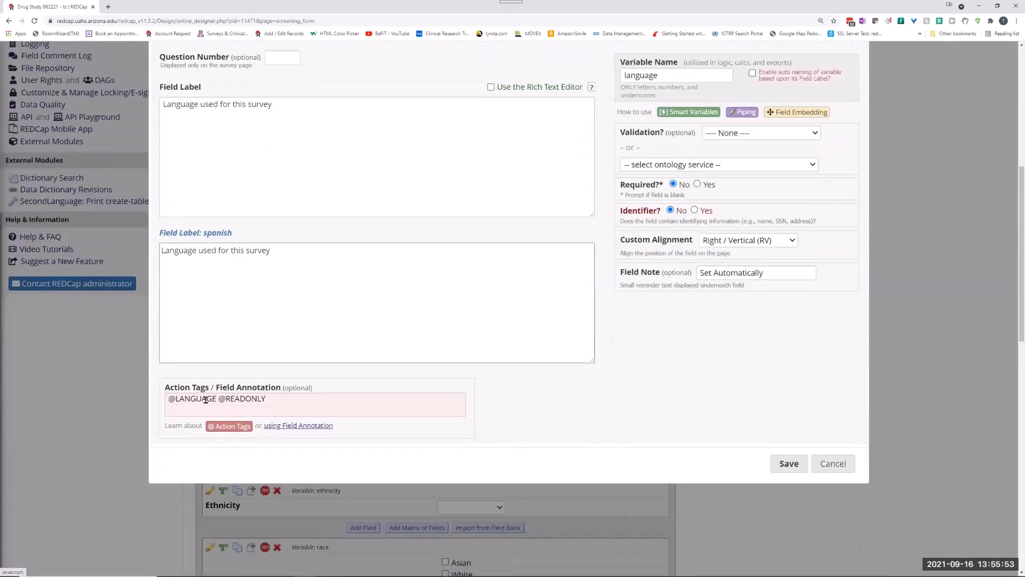
scroll(354, 217, up, 3)
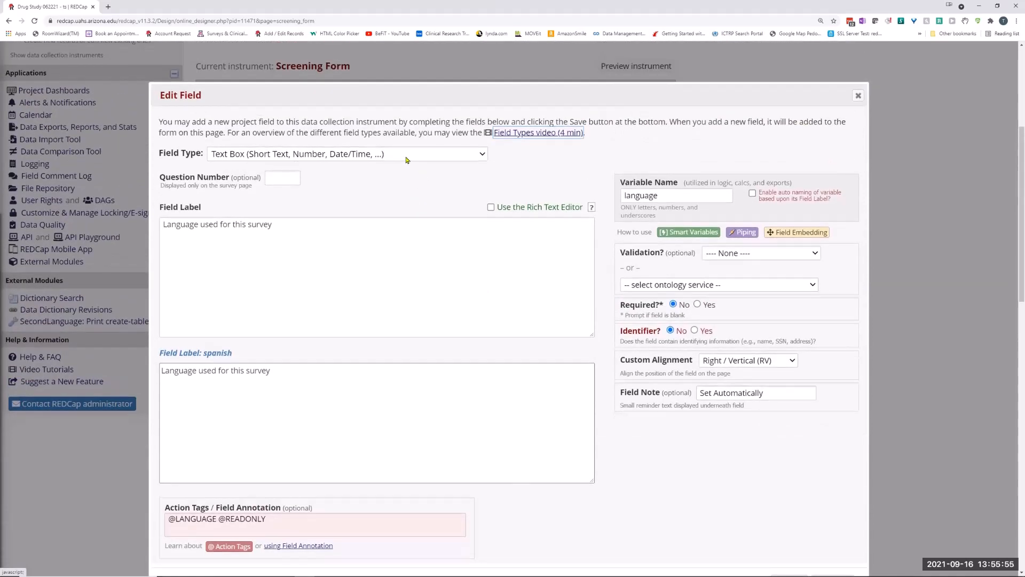
click(407, 159)
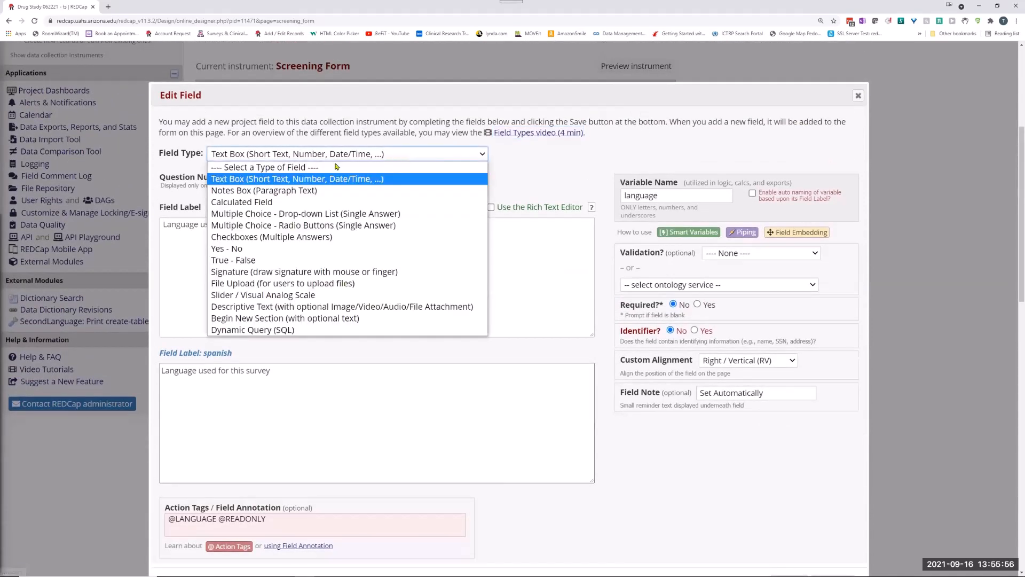
click(253, 213)
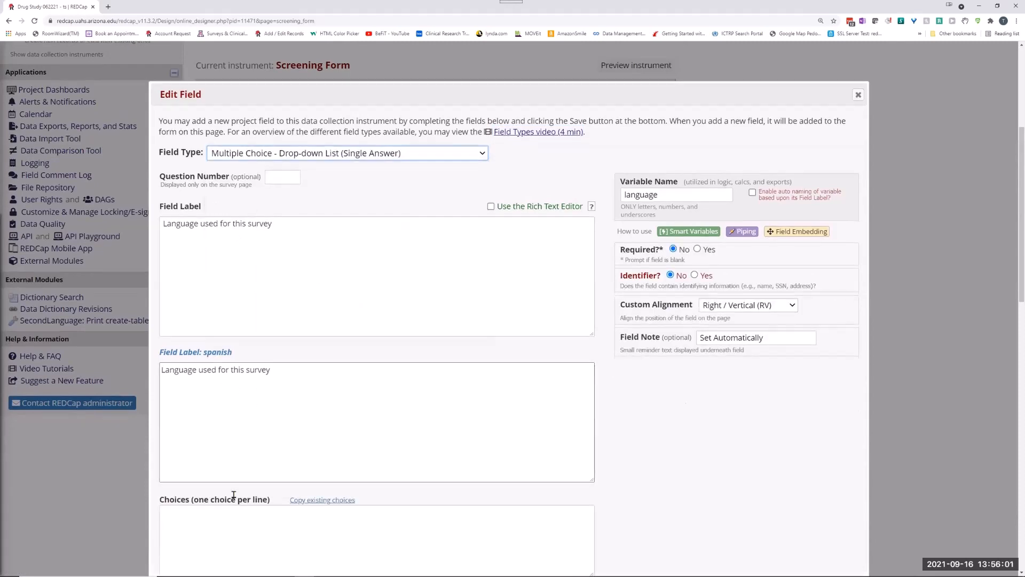
Give the language field the choices "1, Primary" and "2, Spanish" and save the field.
scroll(233, 496, down, 3)
click(176, 362)
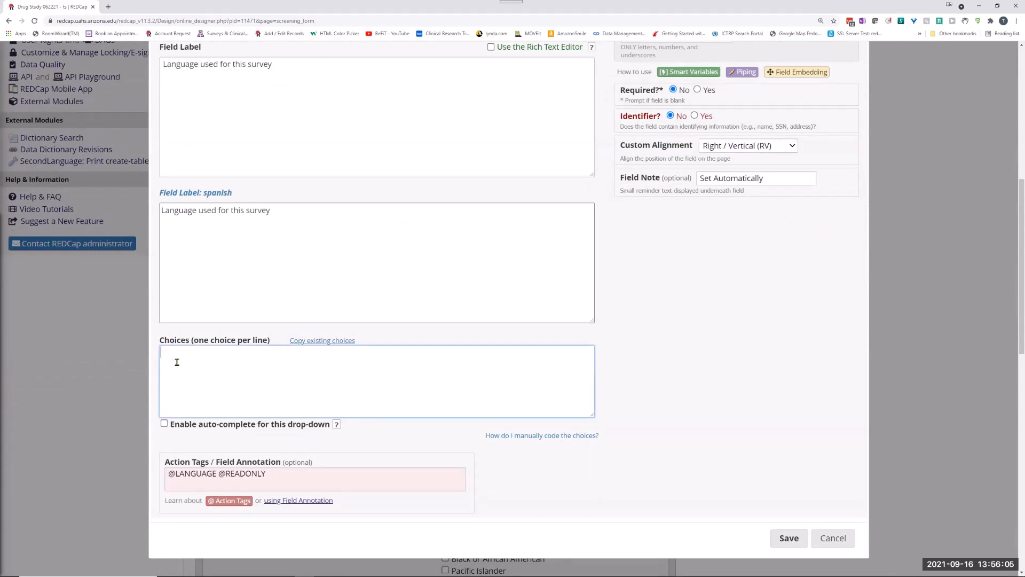
text(Eng)
key(BackSpace)
key(BackSpace)
key(BackSpace)
text(Primary)
key(Return)
text(Spanish)
click(771, 539)
click(623, 377)
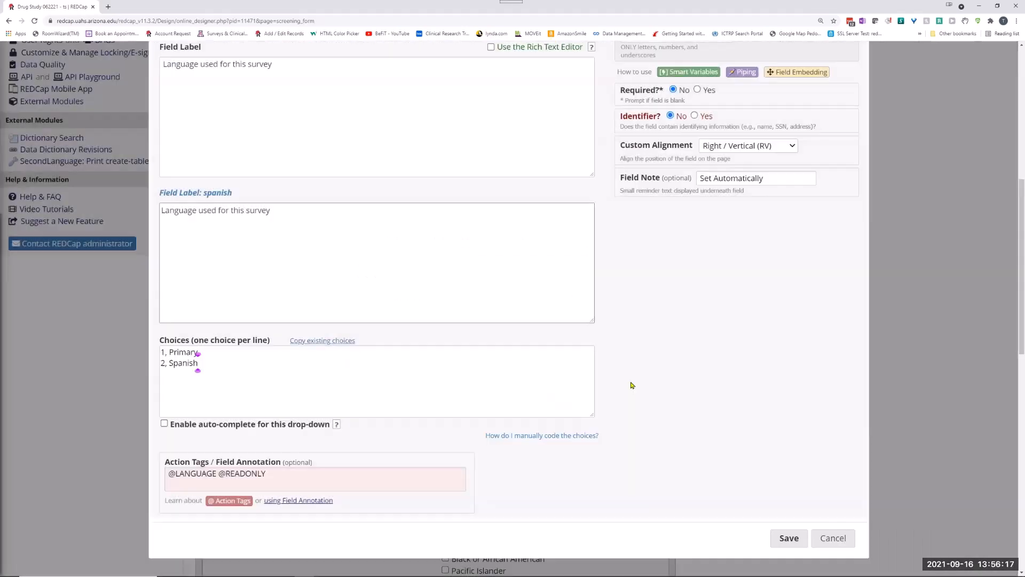
click(789, 538)
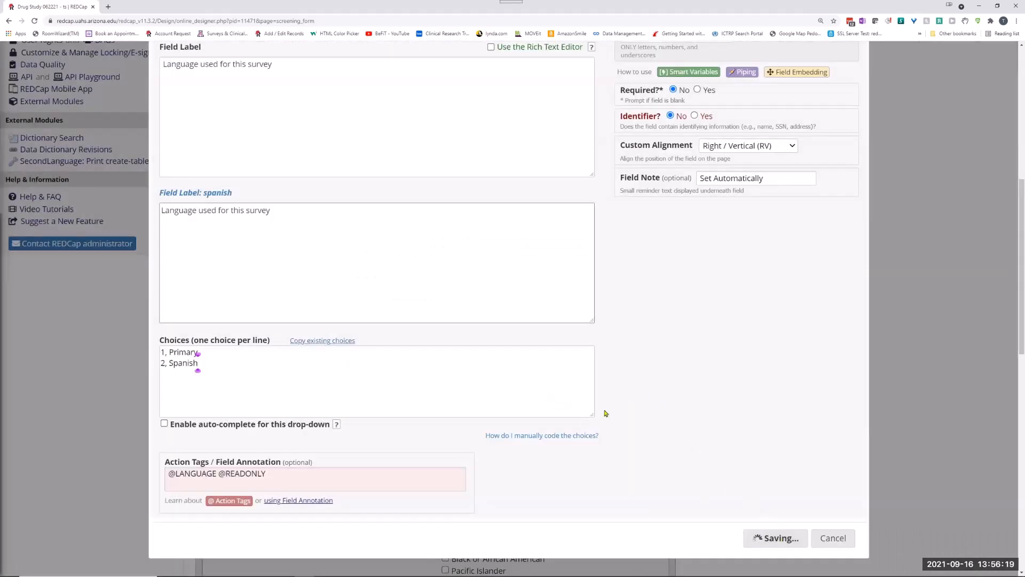
Add another new record and open its Screening Form to check the language drop-down.
scroll(272, 186, up, 5)
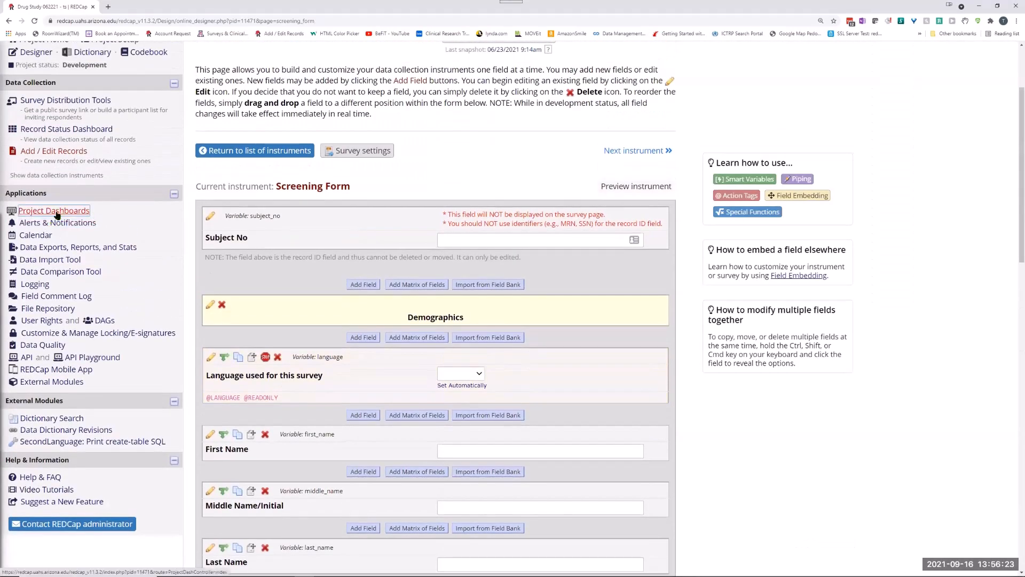
click(47, 151)
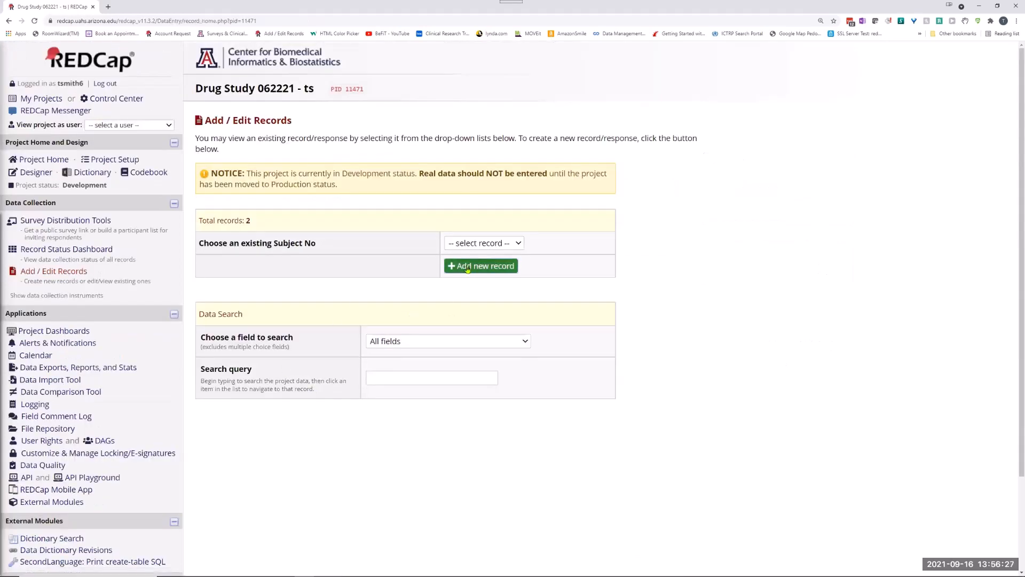
click(467, 266)
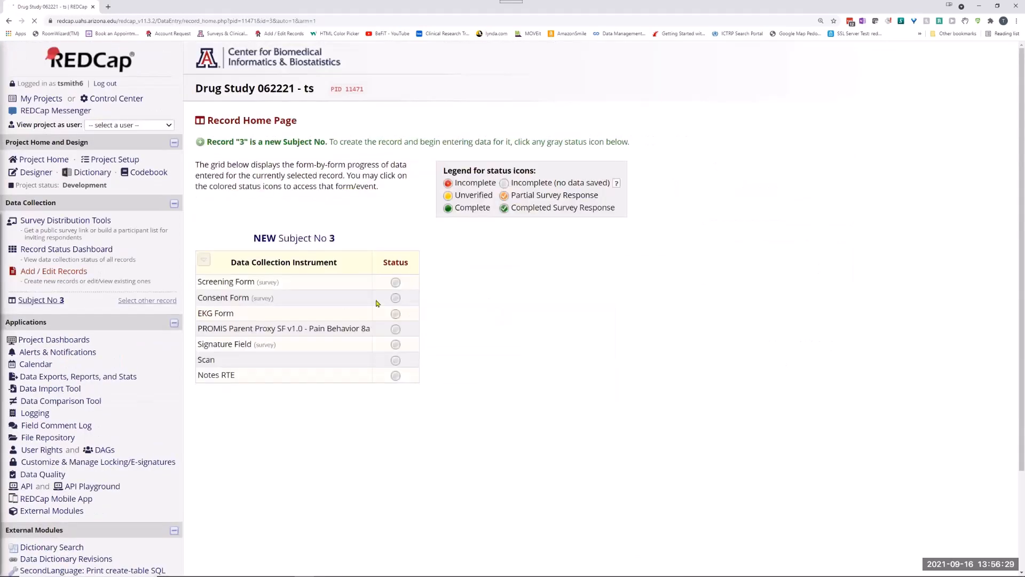
click(395, 283)
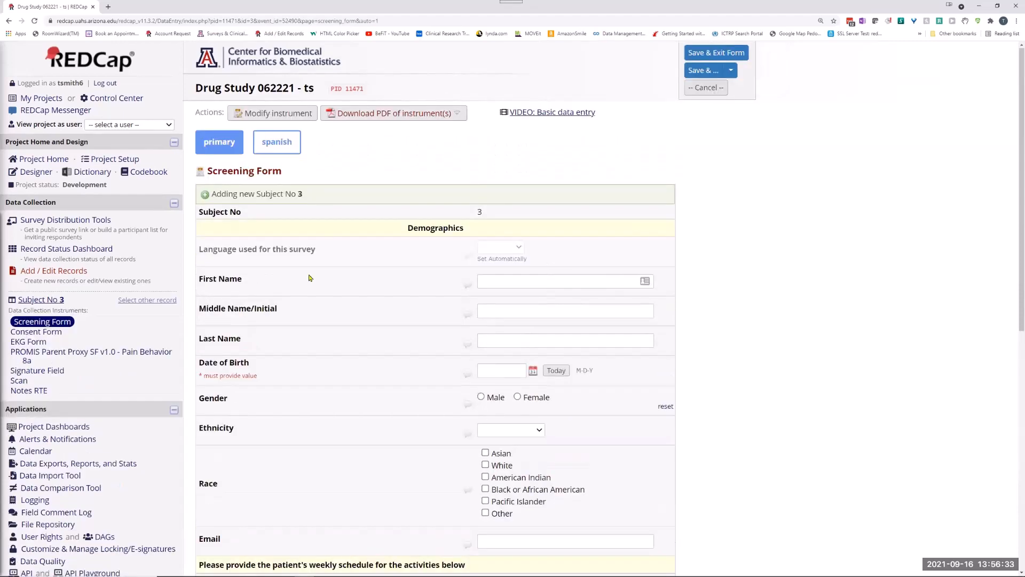
click(264, 115)
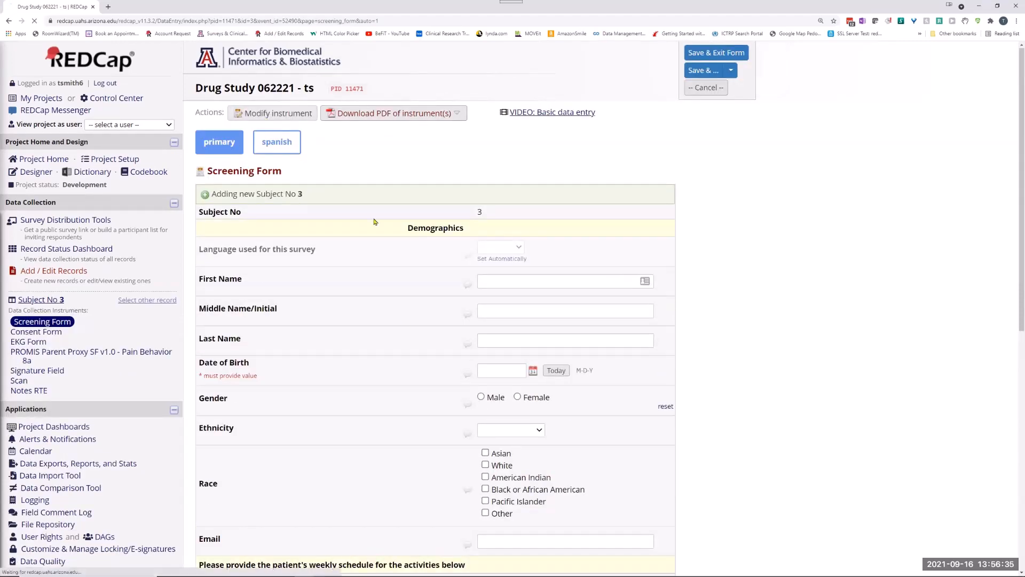
scroll(254, 421, down, 5)
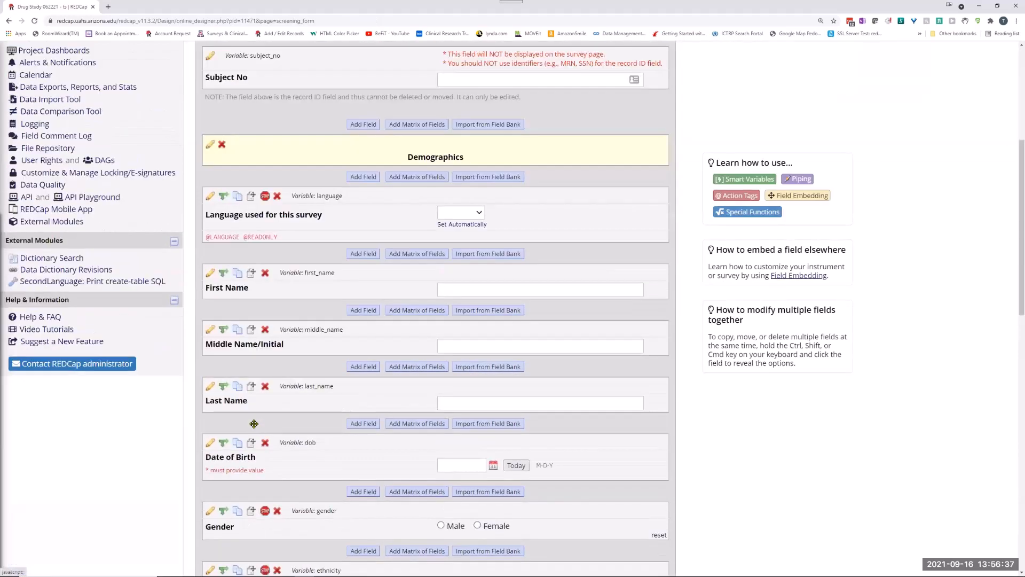
scroll(227, 295, up, 3)
scroll(228, 295, up, 1)
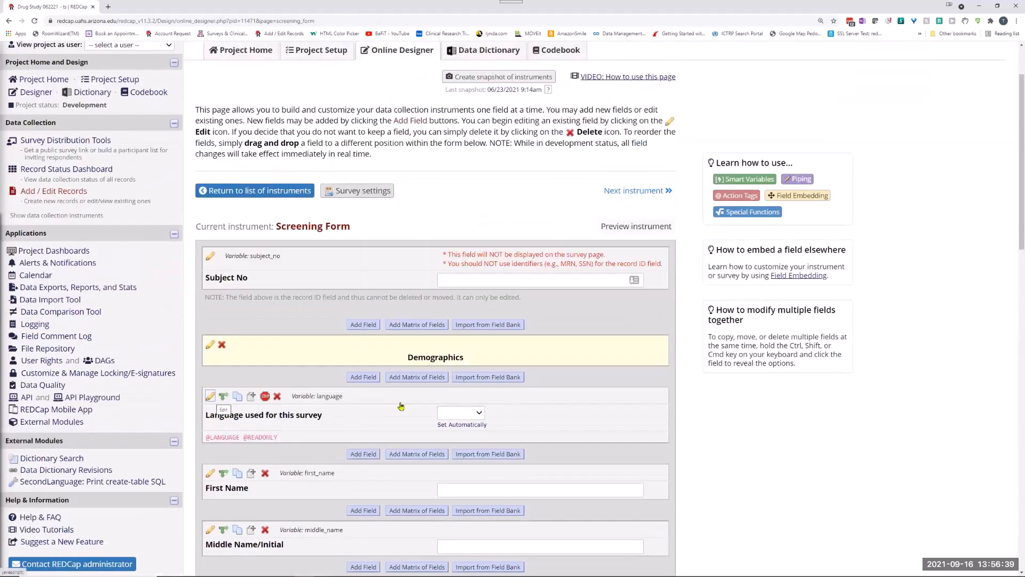
click(618, 412)
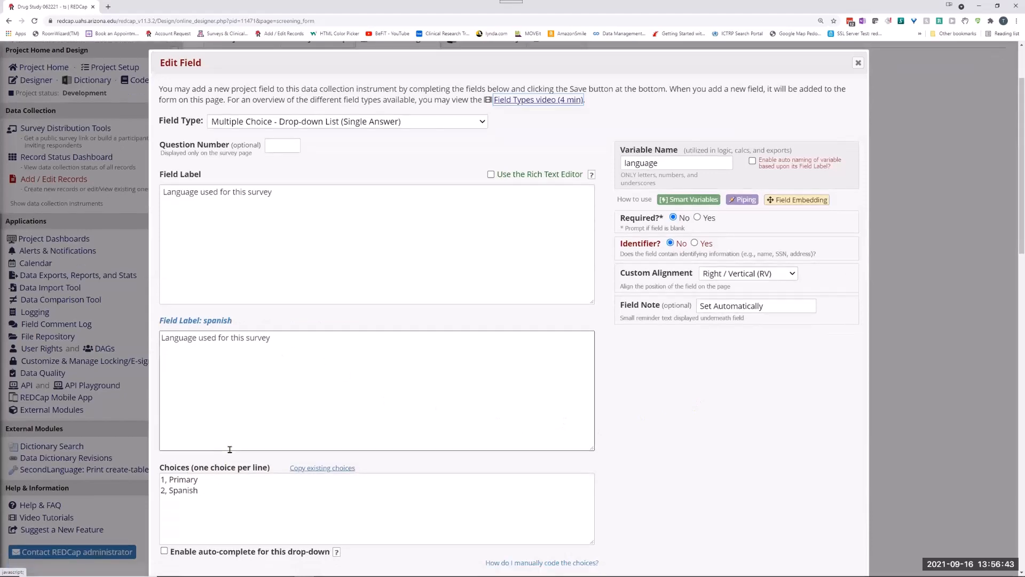
scroll(214, 480, down, 4)
scroll(223, 448, down, 2)
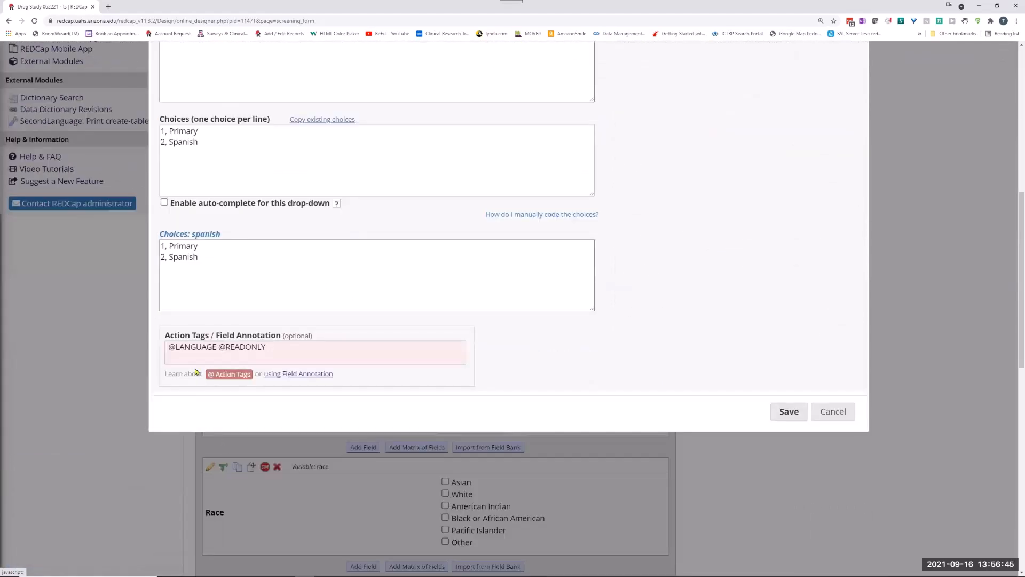
click(217, 347)
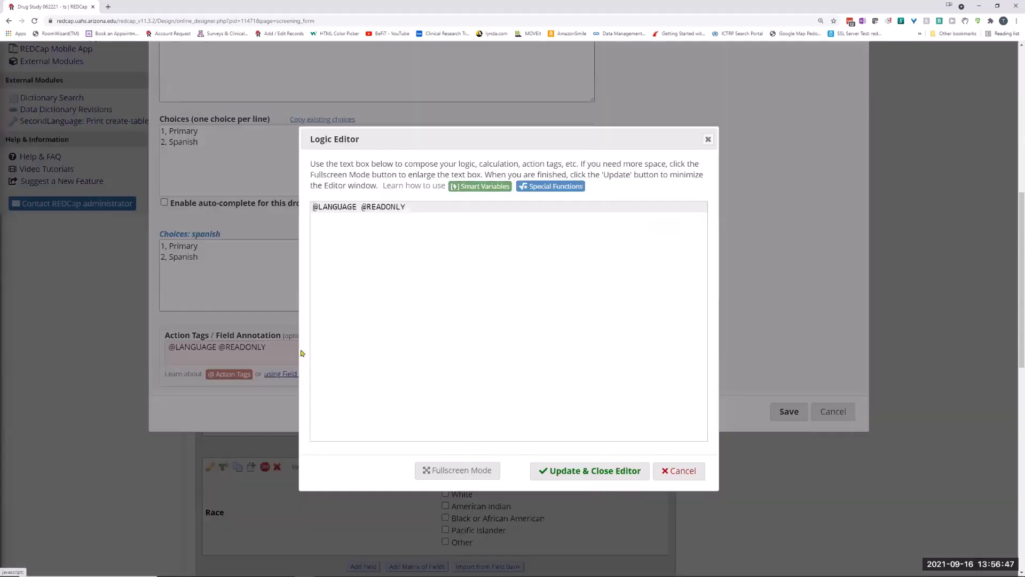
drag(406, 208, 361, 208)
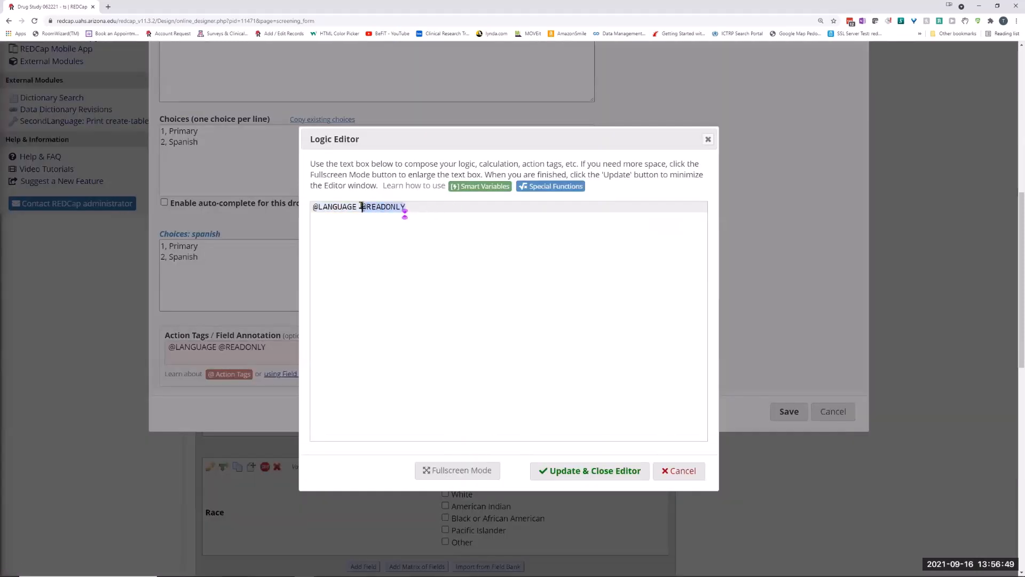
key(BackSpace)
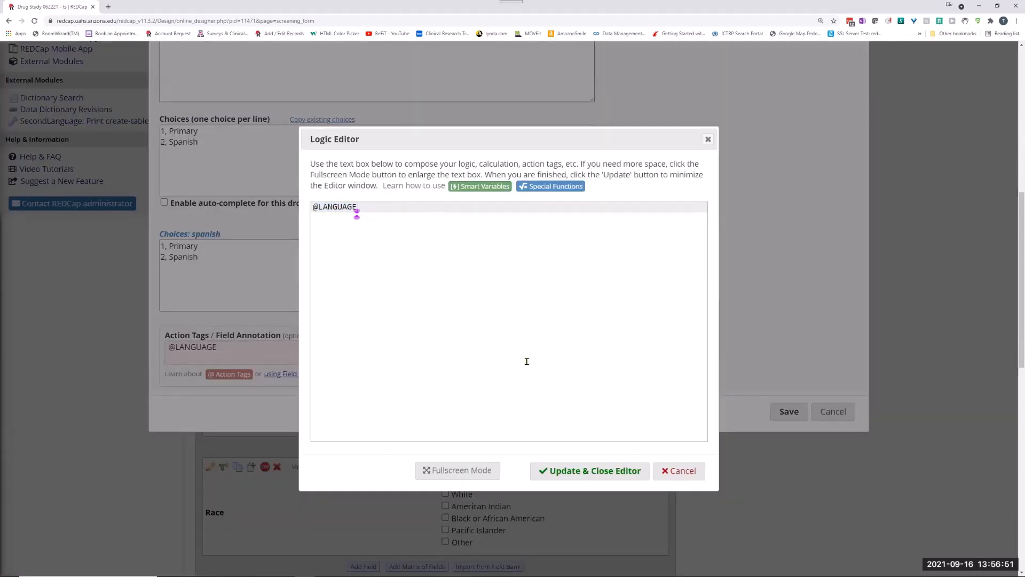
click(572, 472)
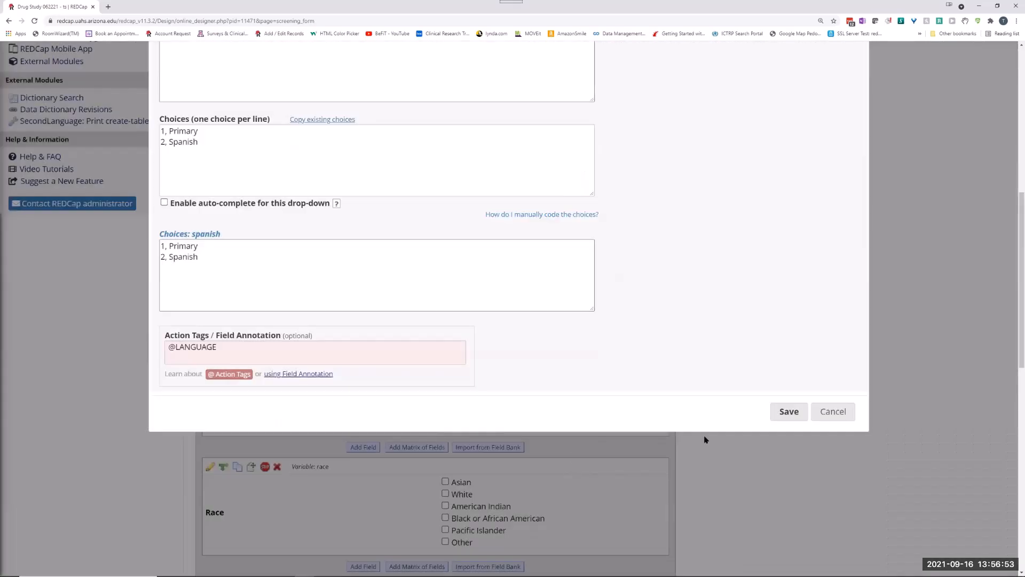
click(784, 413)
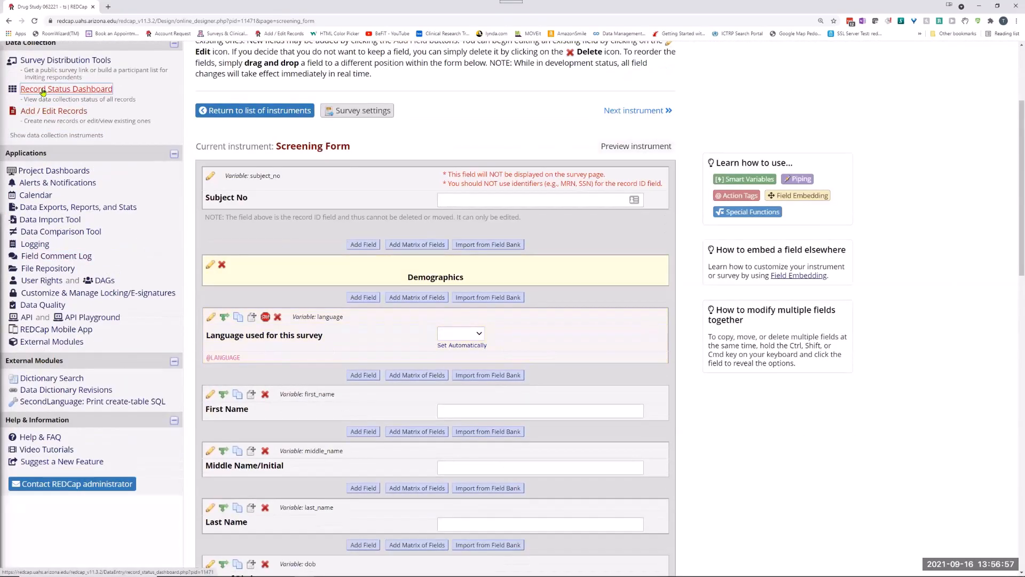
Open the Screening Form of Subject No 2 from the Record Status Dashboard and set "Language used for this survey" to Spanish.
click(72, 94)
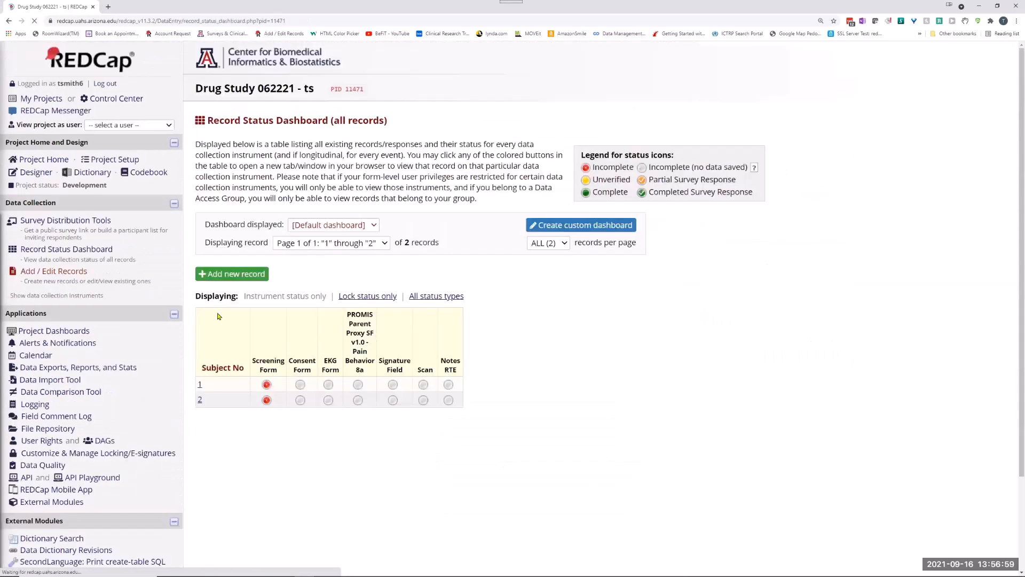
click(267, 400)
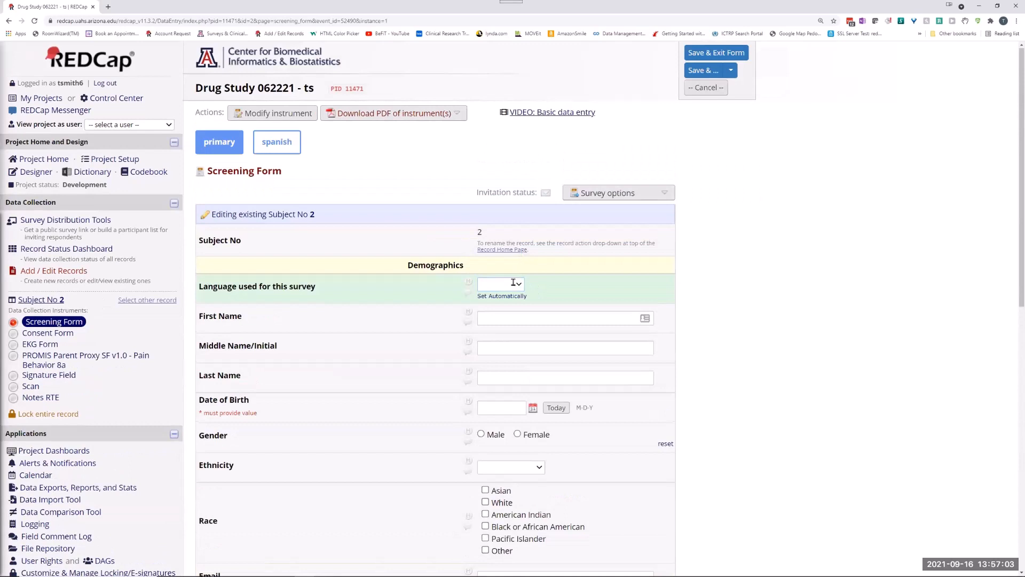
click(509, 289)
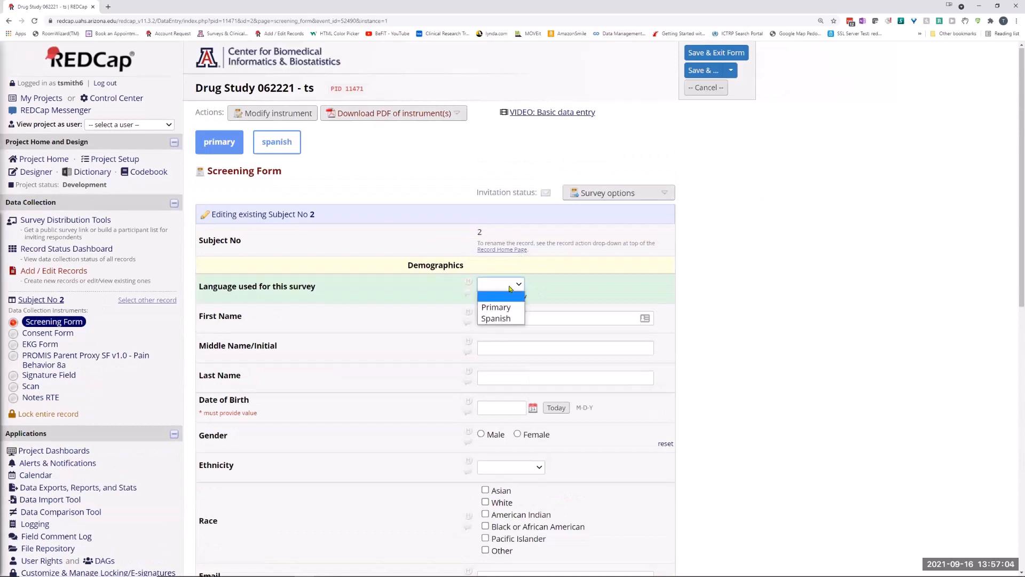
click(496, 317)
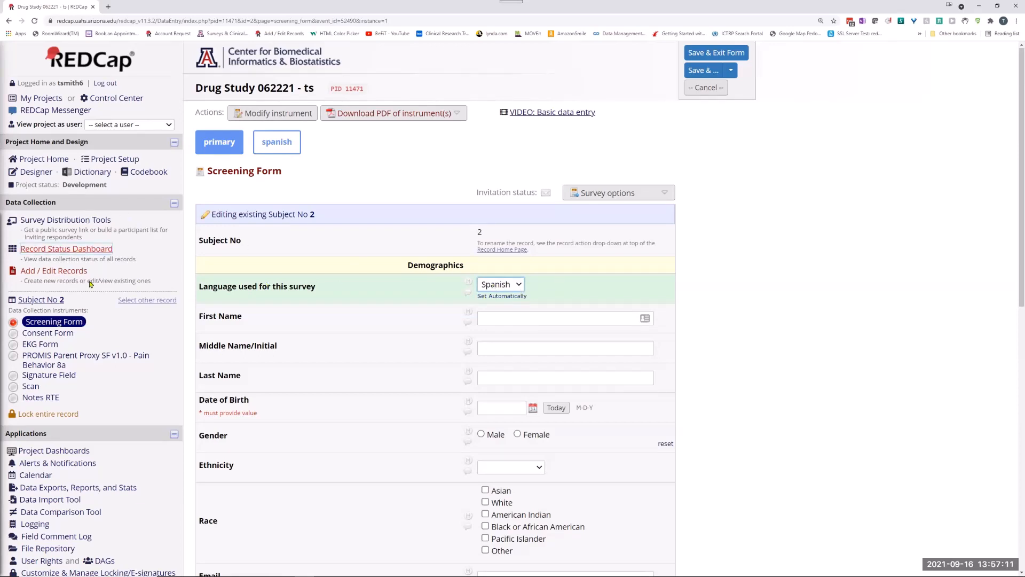
Leave Subject No 2's Screening Form without saving and go to modify the Screening Form instrument.
click(255, 117)
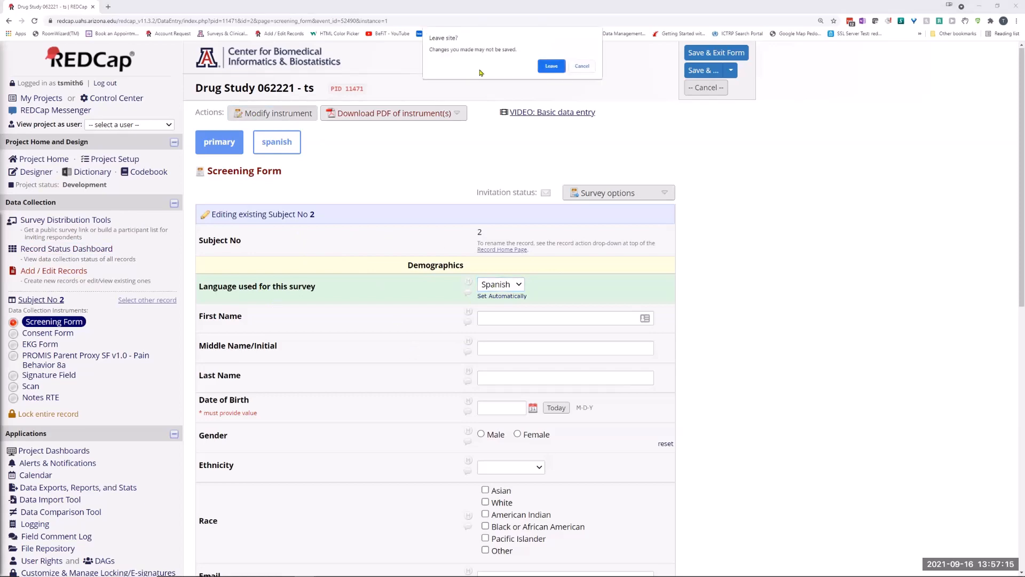
click(553, 68)
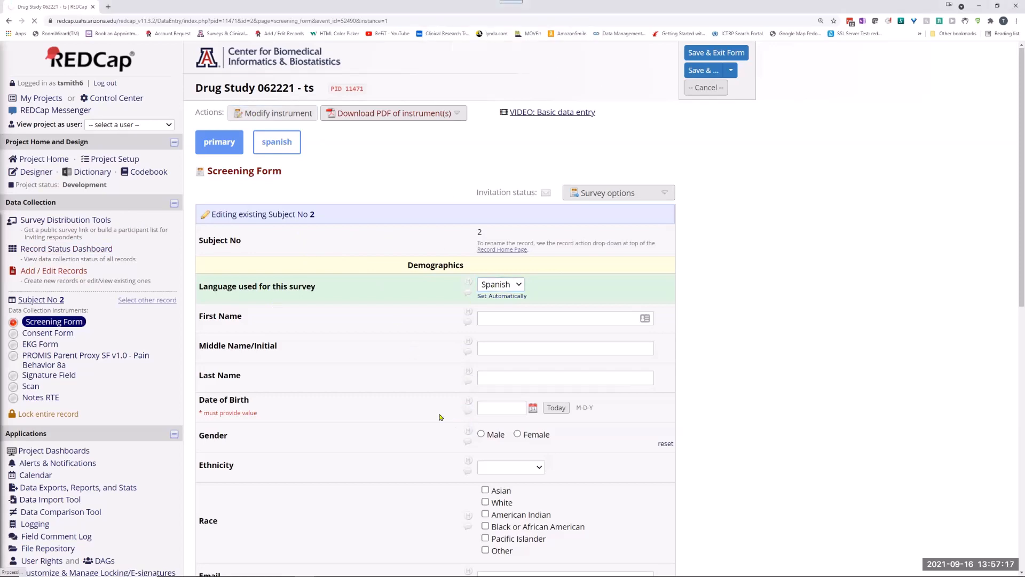
scroll(374, 267, down, 5)
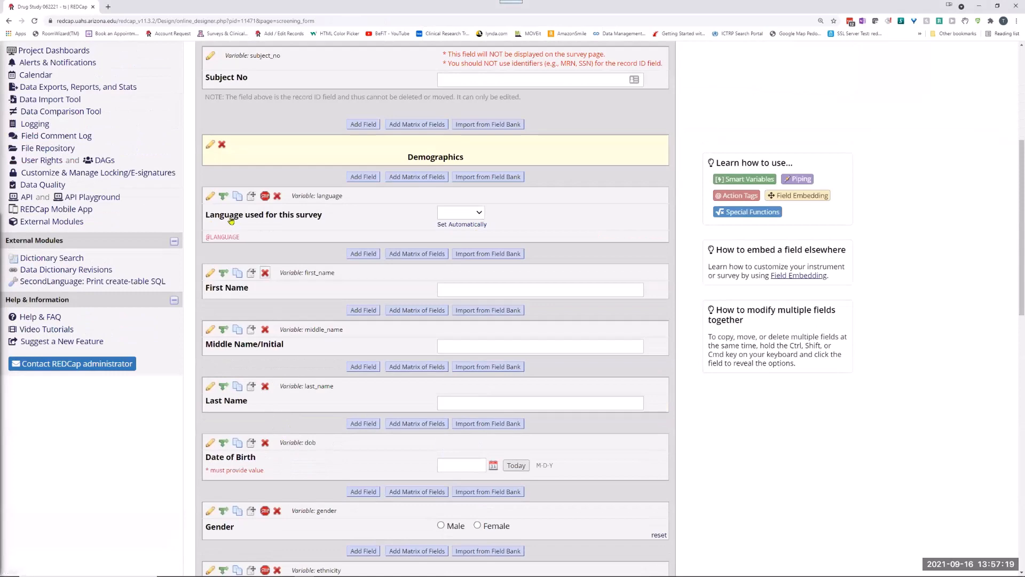
Recode the language field's choices as "primary, Primary" and "spanish, Spanish" and save the field.
click(209, 195)
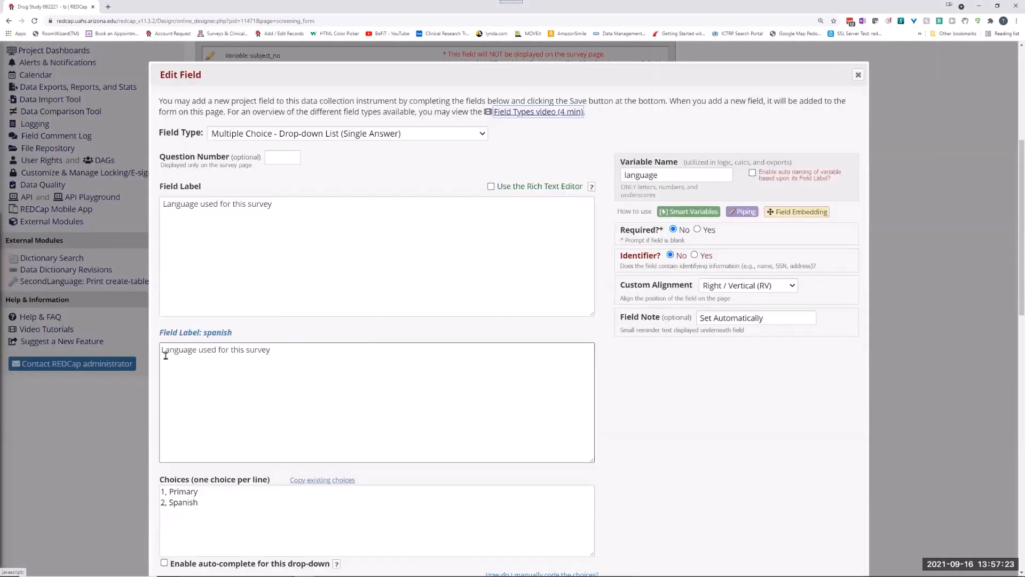
scroll(165, 355, down, 2)
double_click(164, 372)
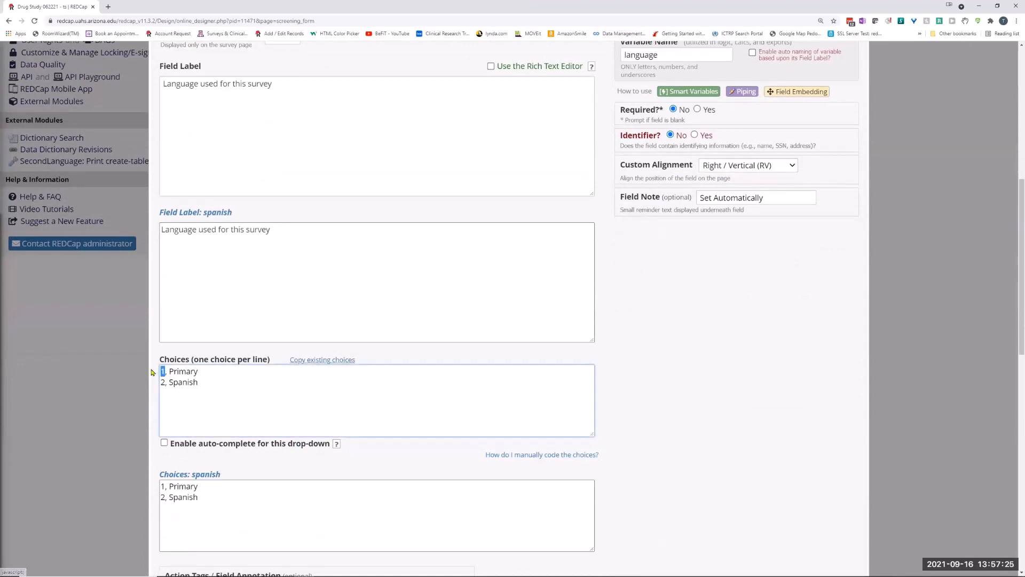
text(primary)
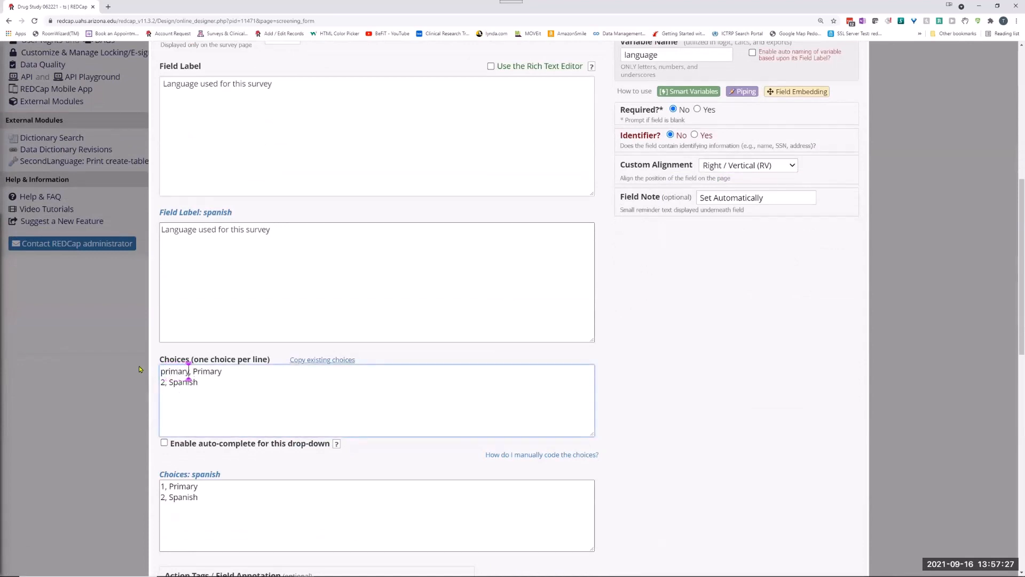
double_click(164, 382)
text(spanish)
scroll(686, 431, down, 8)
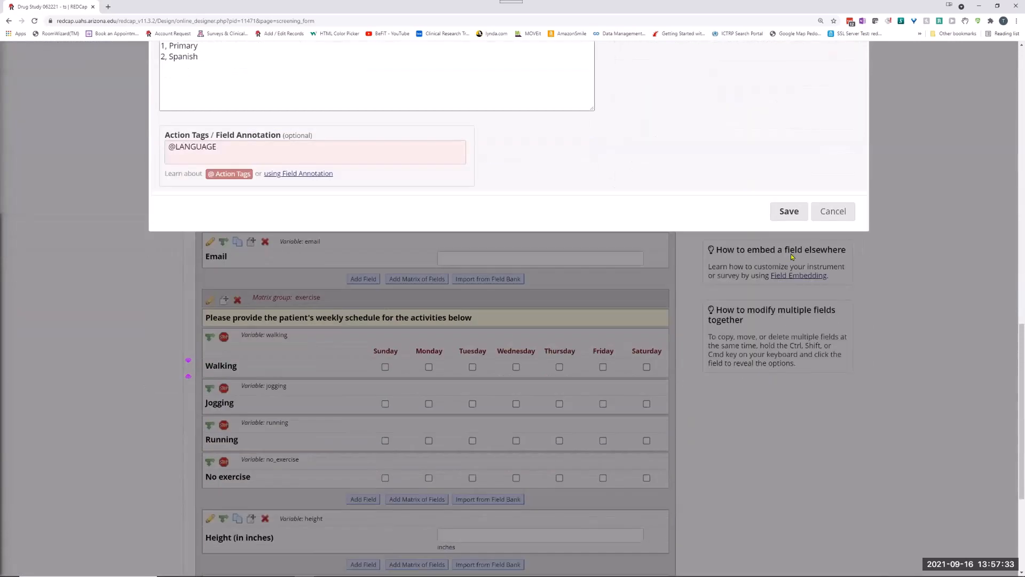
click(789, 211)
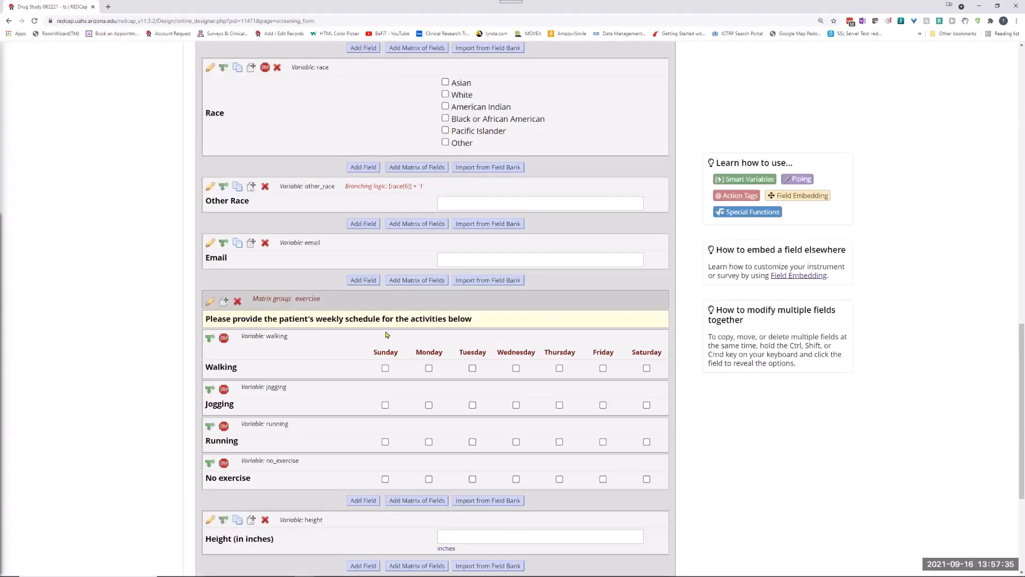
Open Subject No 1's Screening Form from the Record Status Dashboard, switch its display to Spanish and back to primary, and check the language drop-down.
scroll(316, 300, up, 10)
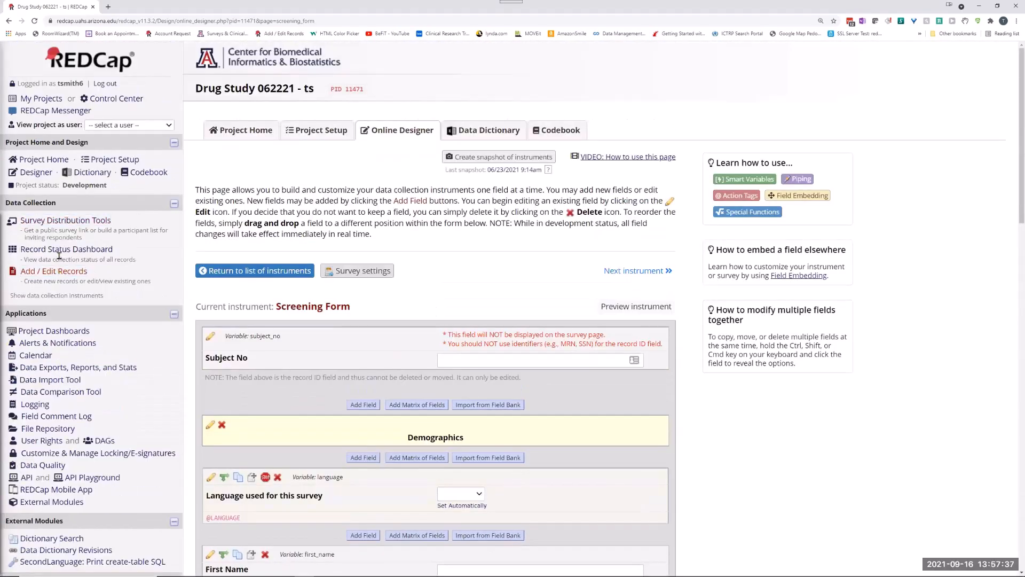
click(58, 250)
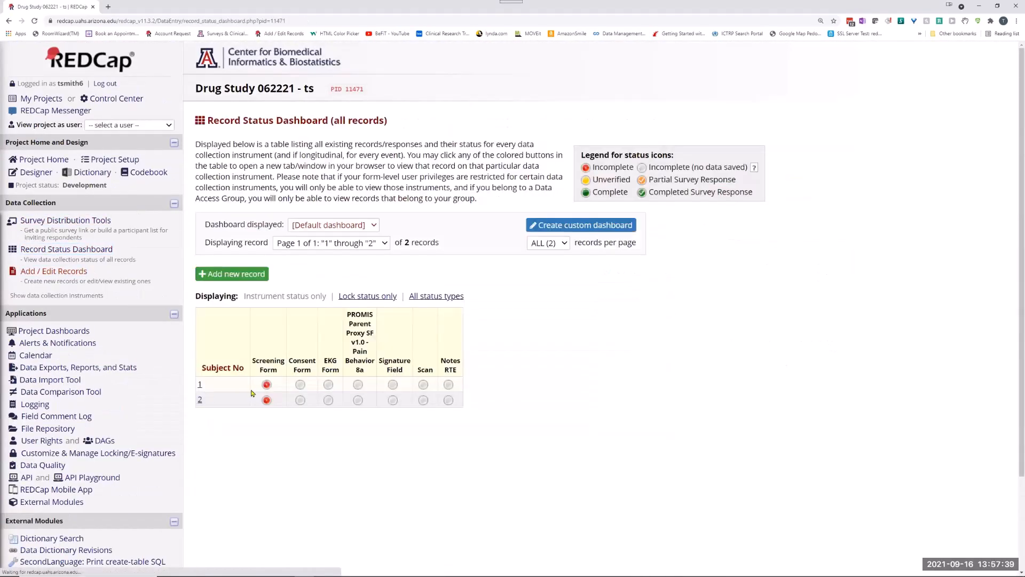
click(266, 385)
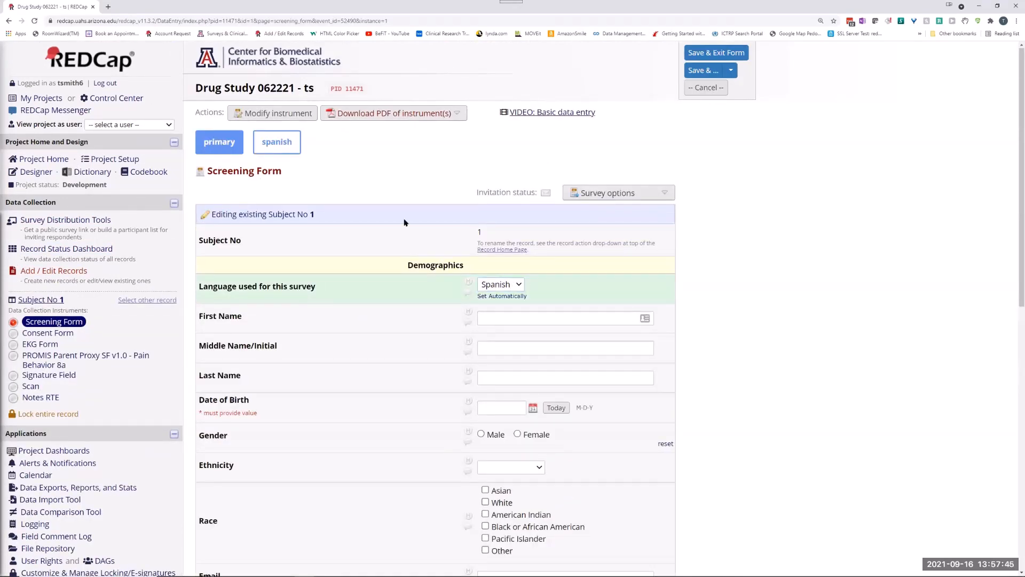
click(275, 143)
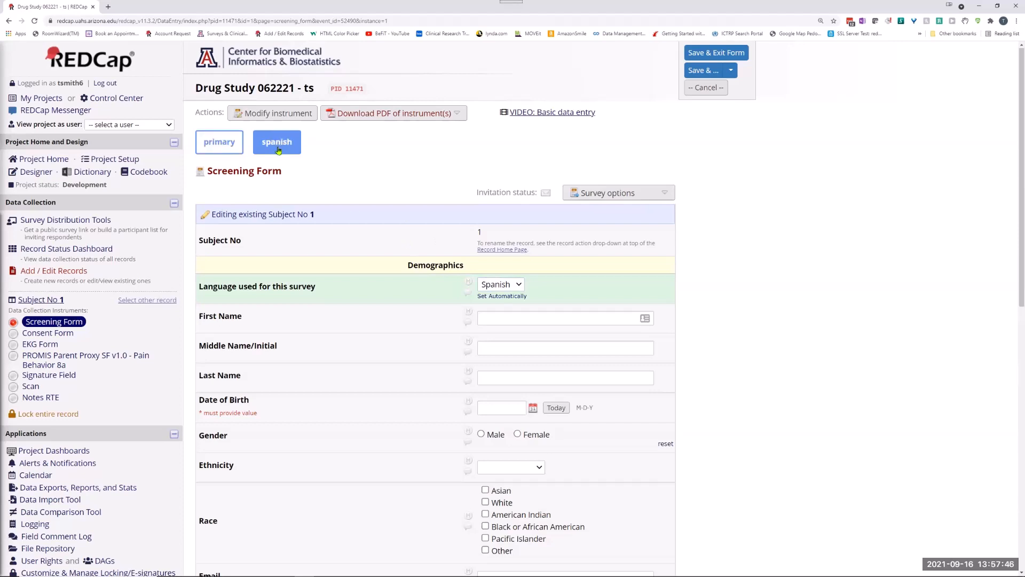
click(201, 134)
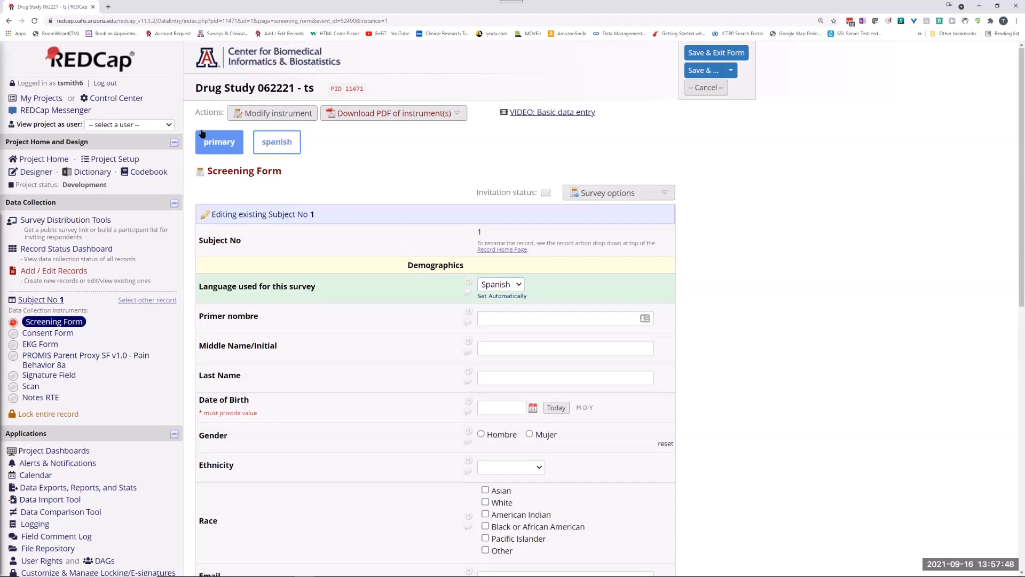
click(511, 287)
click(505, 307)
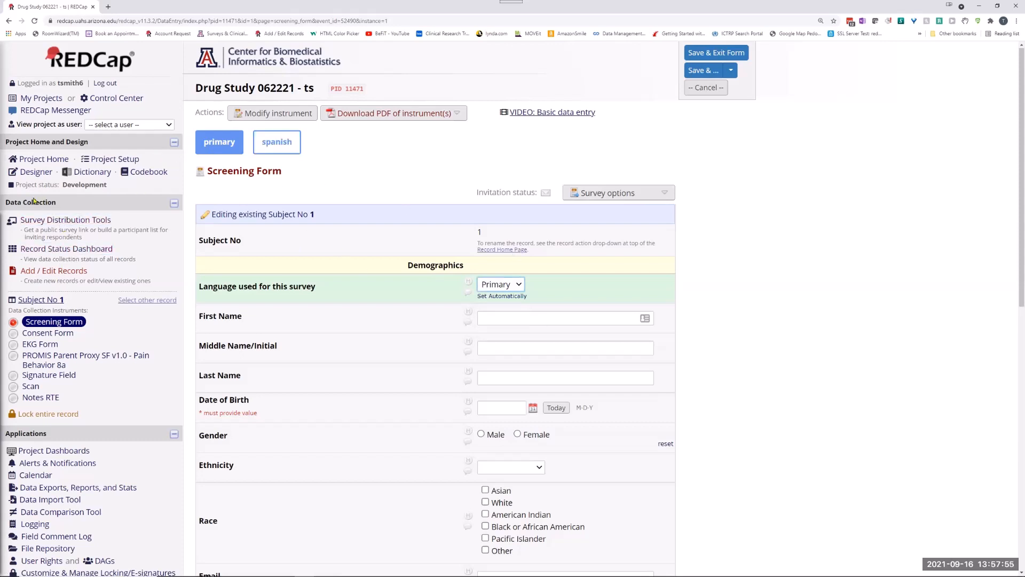
Leave the record without saving, view the public Screening Form survey through Survey Distribution Tools, and close the survey.
click(29, 224)
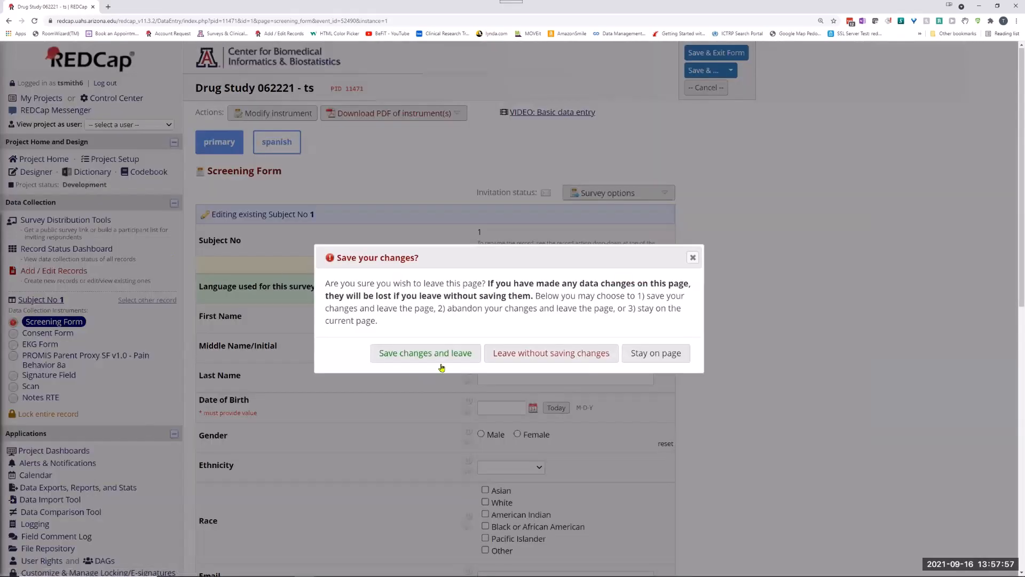
click(516, 352)
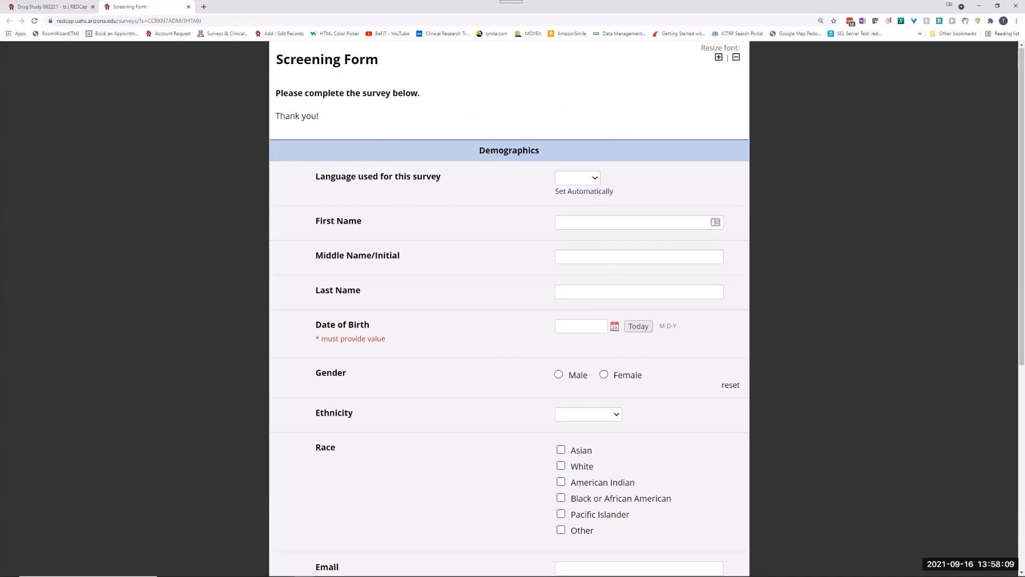
key(ctrl+w)
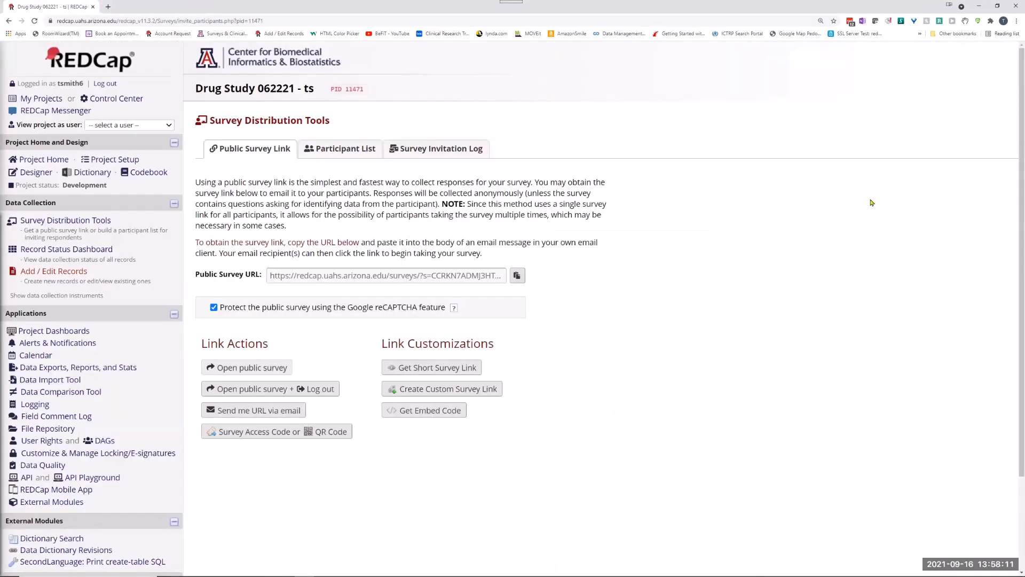